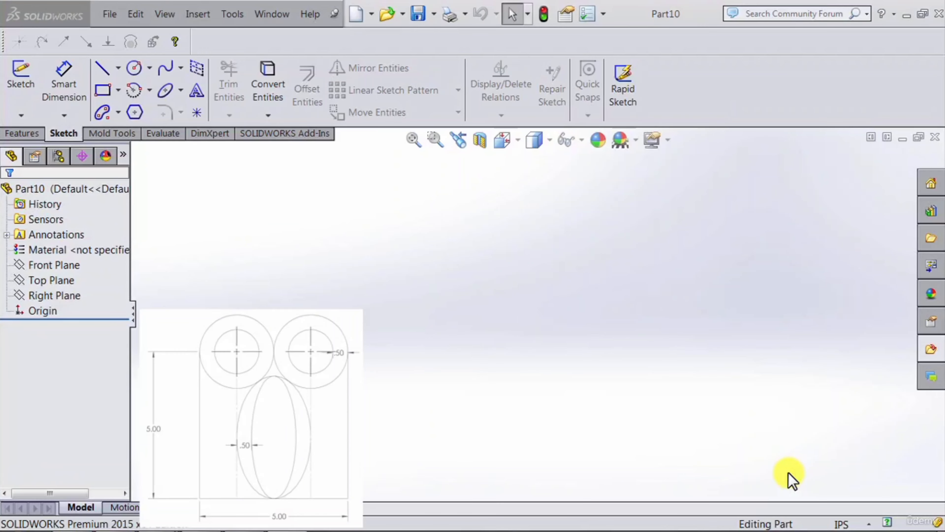
# Step: Start a sketch on the Front Plane and draw an open-topped U outline from a vertical, a horizontal and a second vertical line
pyautogui.click(61, 265)
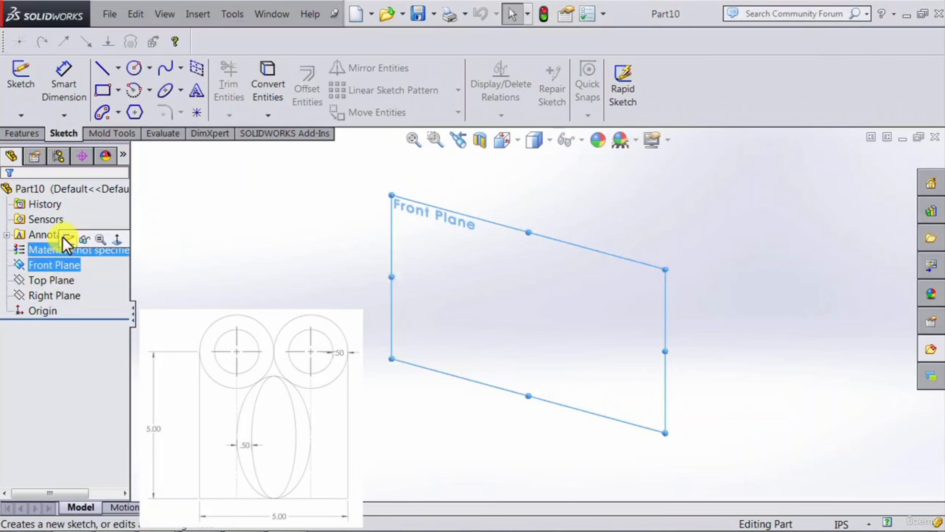
pyautogui.click(66, 237)
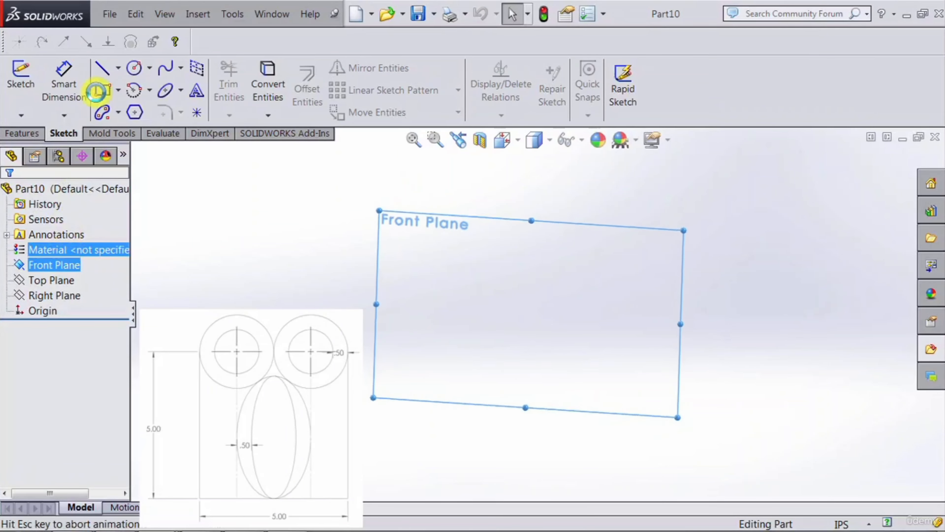
pyautogui.click(102, 69)
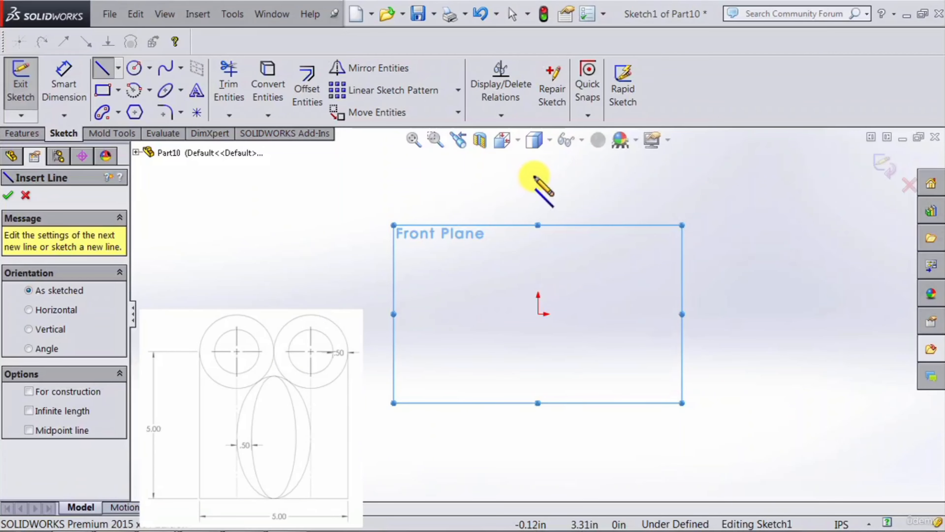
pyautogui.click(450, 169)
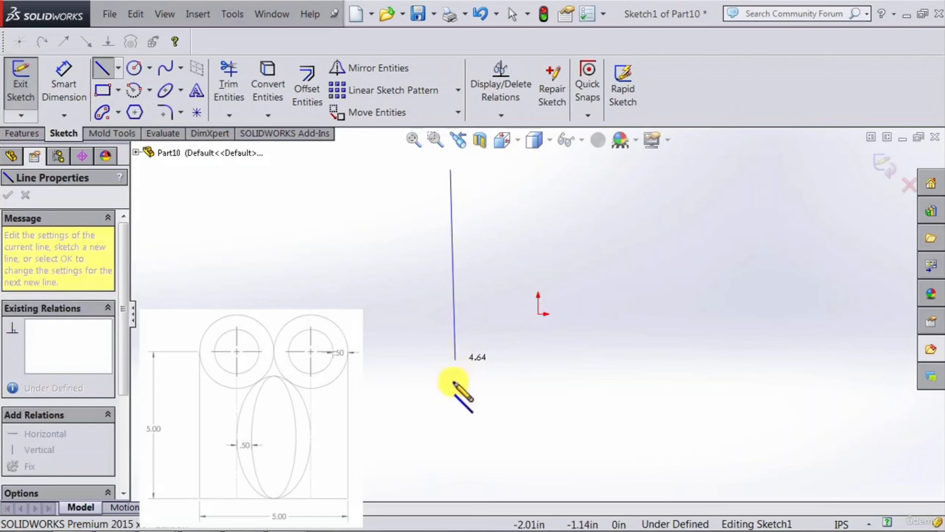
pyautogui.click(450, 388)
pyautogui.click(791, 388)
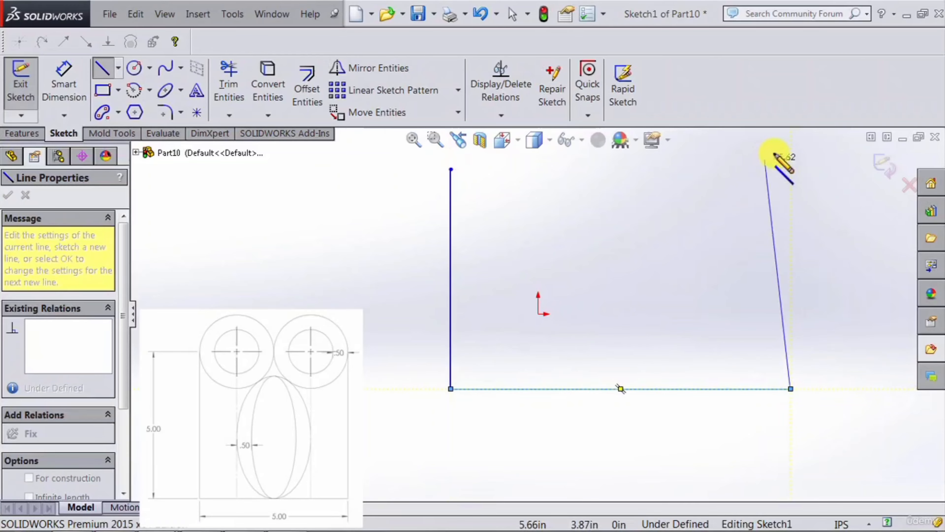
pyautogui.click(791, 201)
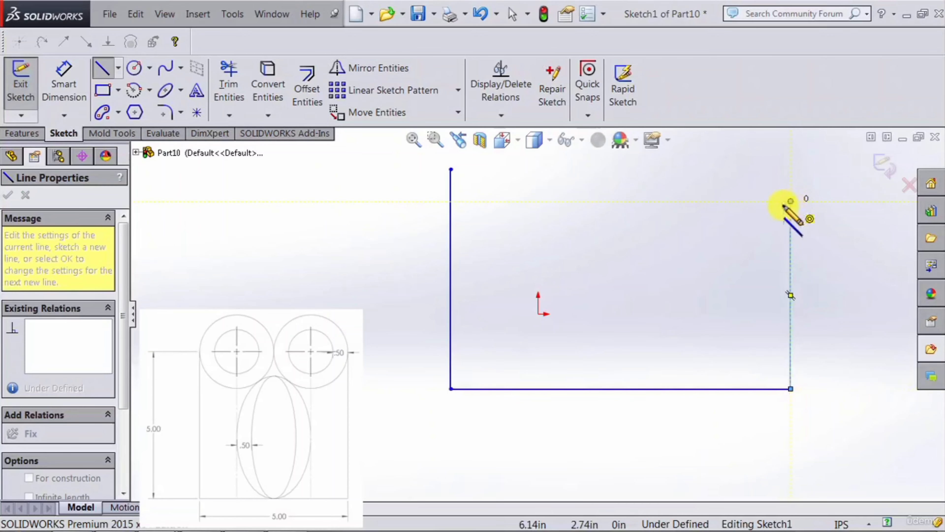
# Step: Draw a circle near the upper end of the right vertical line and a smaller one of about 0.66 in radius below it
pyautogui.click(134, 69)
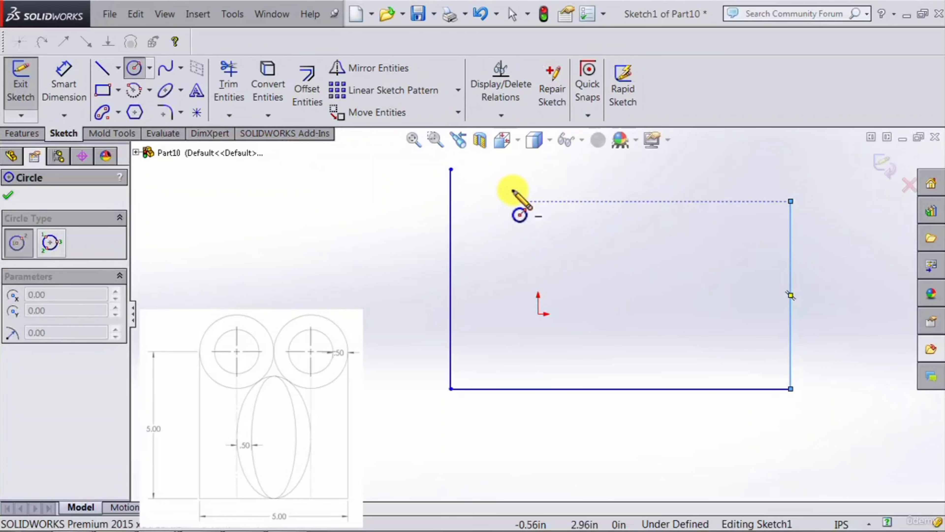
pyautogui.click(731, 191)
pyautogui.click(767, 169)
pyautogui.click(736, 300)
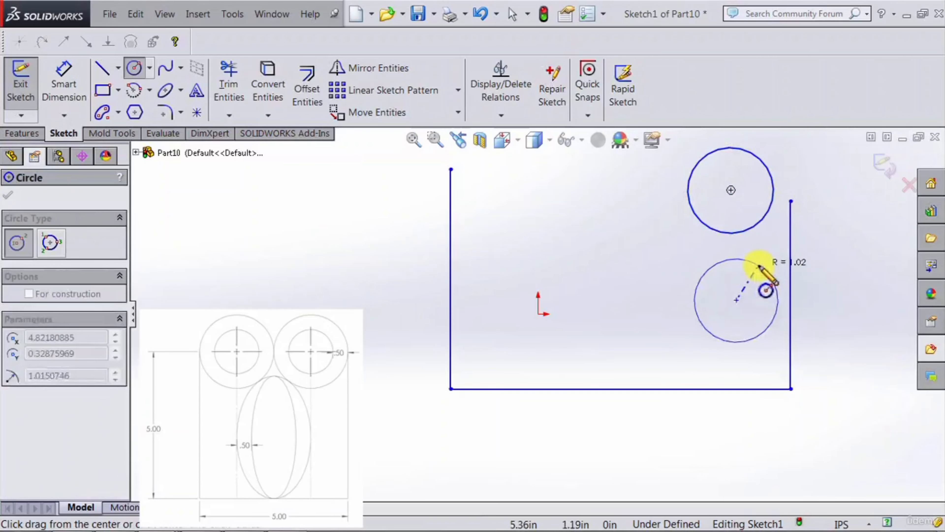
pyautogui.click(752, 278)
# Step: Draw two circles beside the left vertical line, the upper about 1.16 in and the lower about 0.89 in radius
pyautogui.click(503, 222)
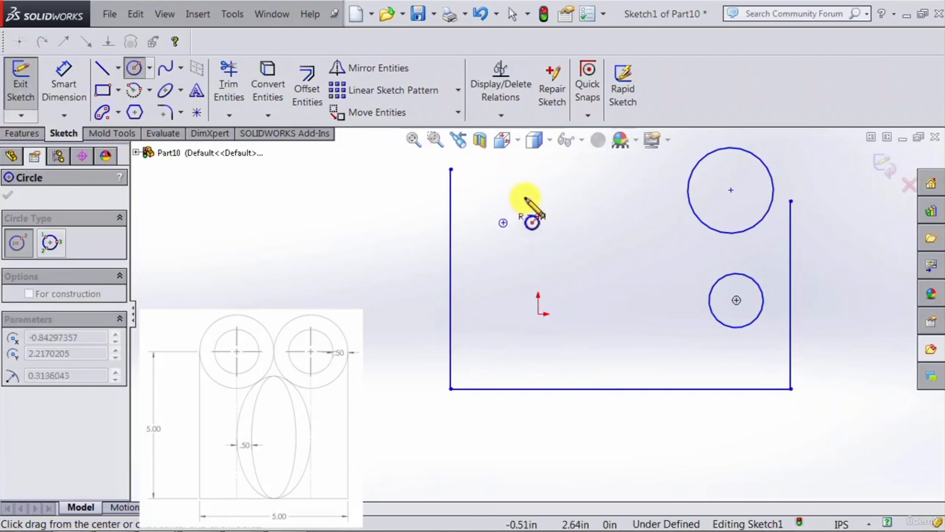
pyautogui.click(542, 192)
pyautogui.click(503, 342)
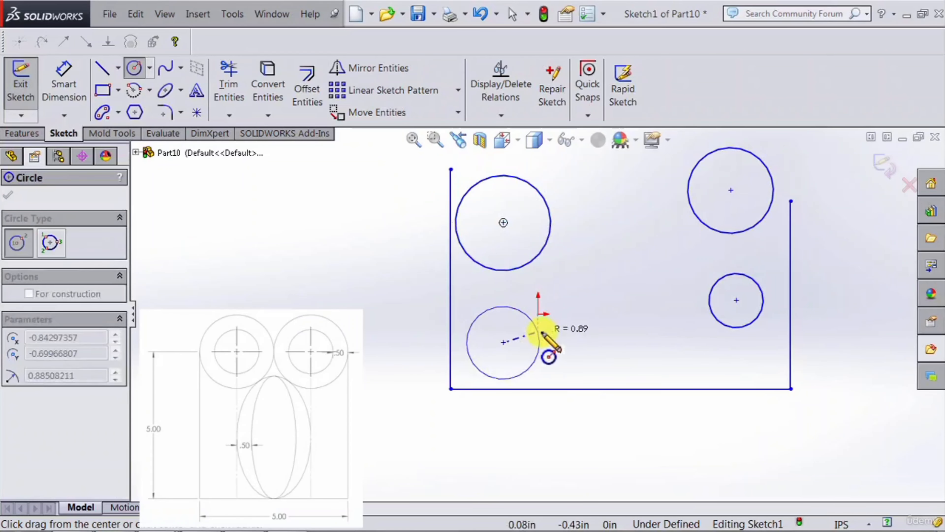
pyautogui.click(539, 340)
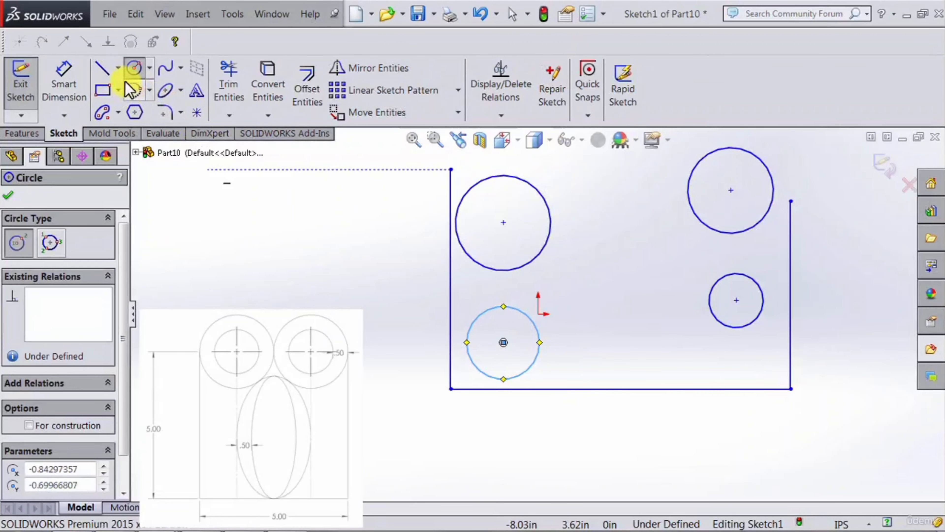
# Step: Sketch two ellipses between the circles, the smaller lower one with semi-axes of about 0.99 in and 0.70 in near the base line
pyautogui.click(164, 89)
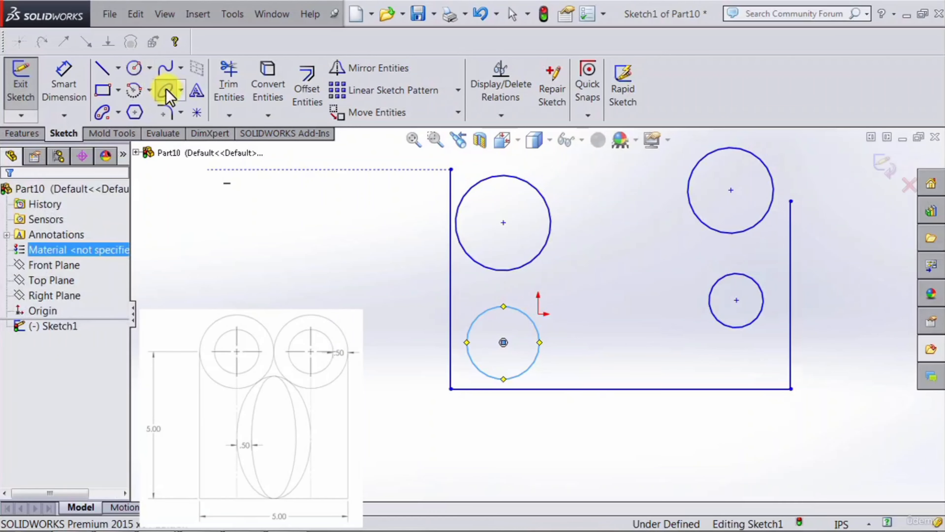
pyautogui.click(602, 289)
pyautogui.click(640, 286)
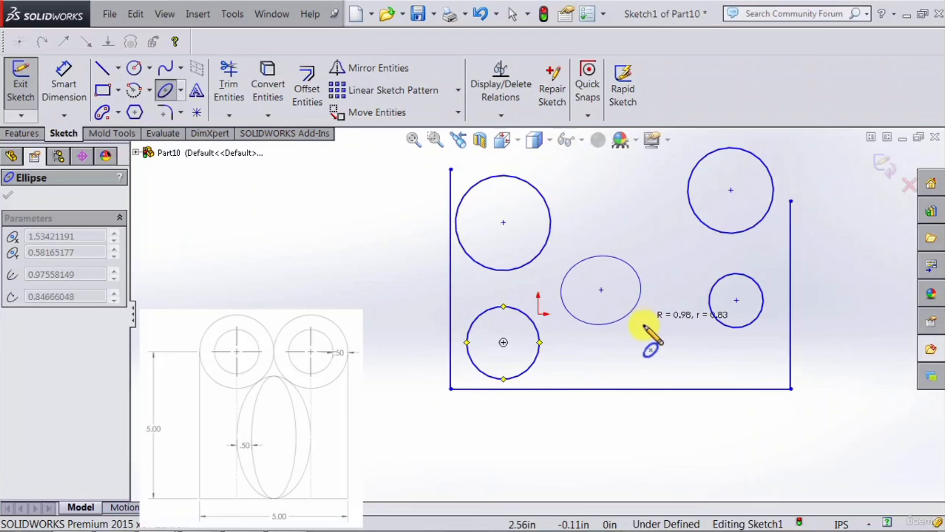
pyautogui.click(646, 332)
pyautogui.click(666, 358)
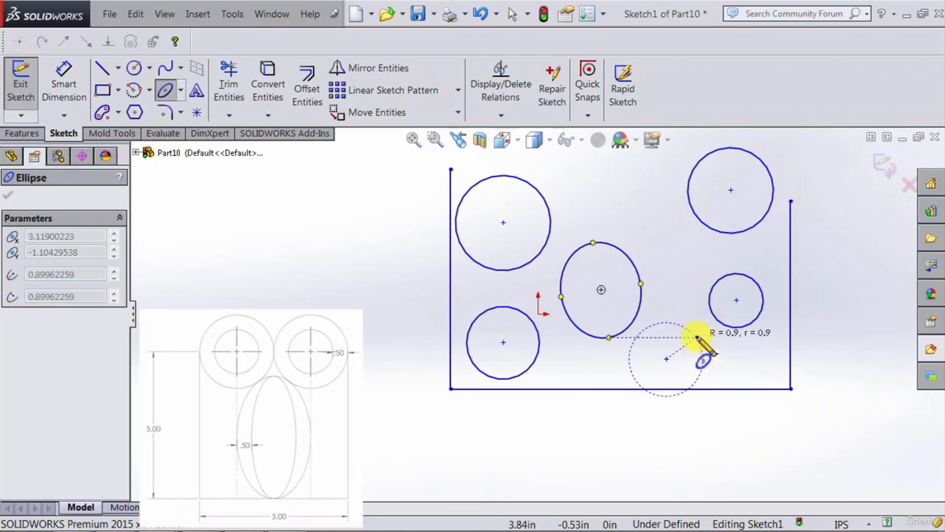
pyautogui.click(693, 349)
pyautogui.click(681, 314)
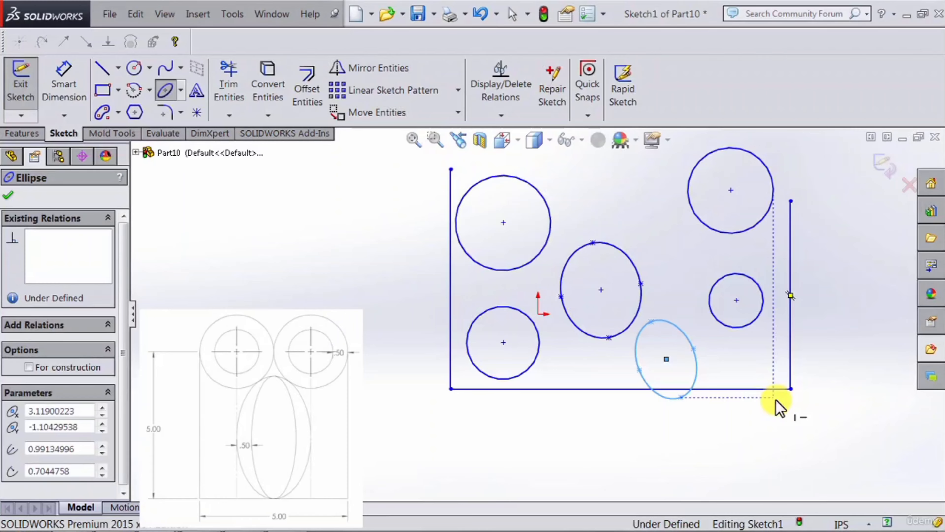
pyautogui.press('Escape')
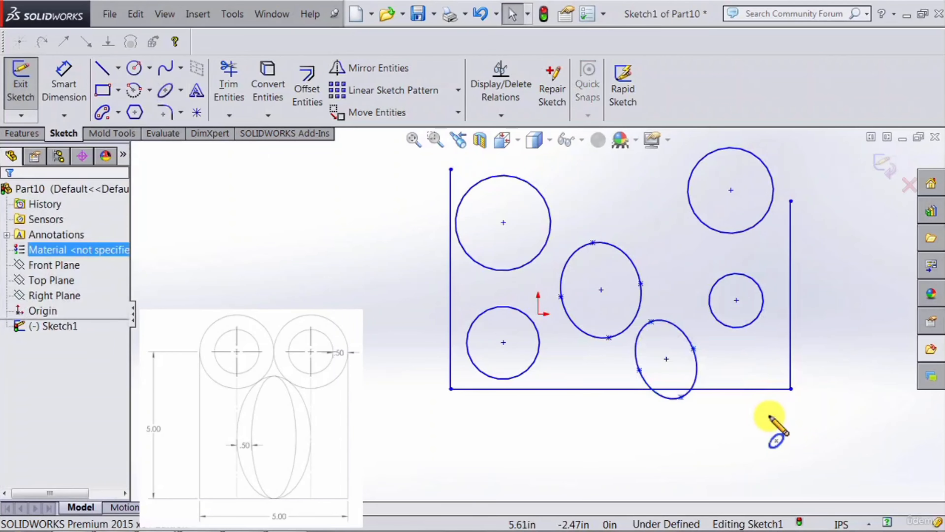
# Step: Make the two right-hand circles concentric
pyautogui.click(756, 321)
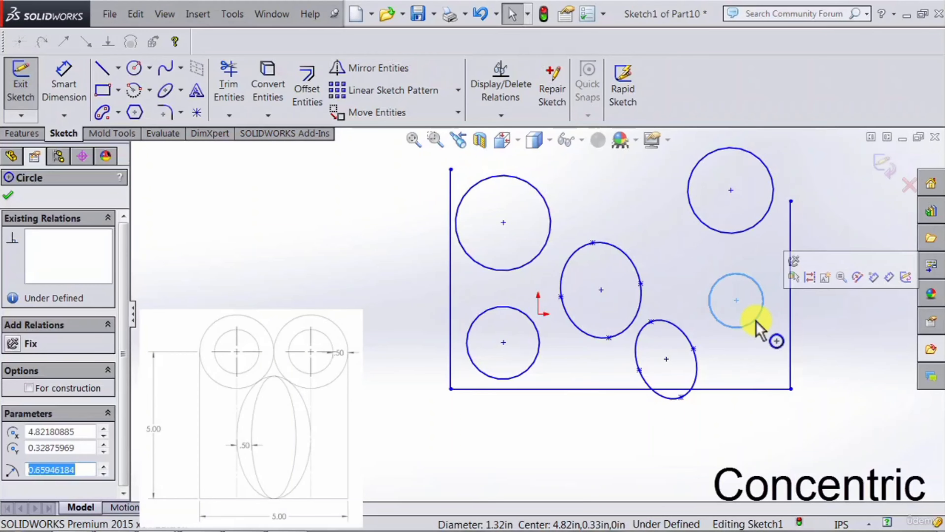
pyautogui.keyDown('ctrl'); pyautogui.click(761, 227); pyautogui.keyUp('ctrl')
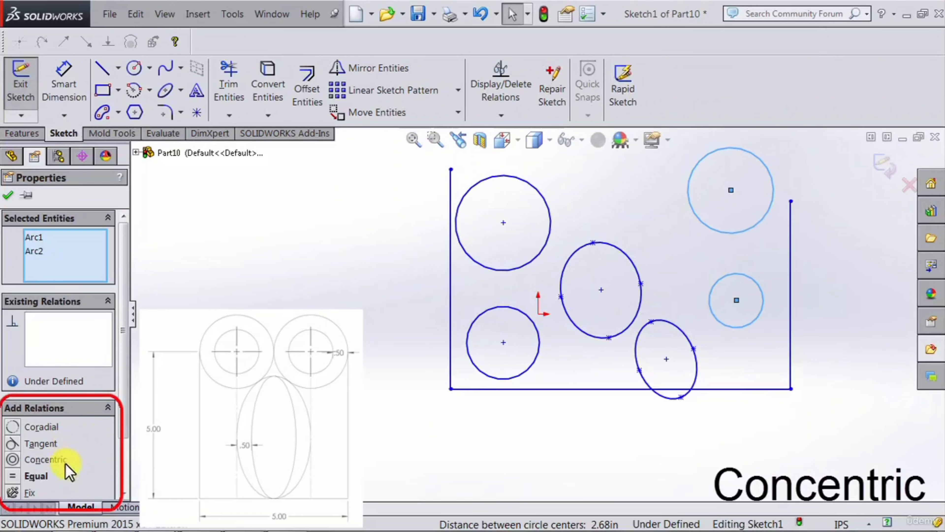
pyautogui.click(13, 459)
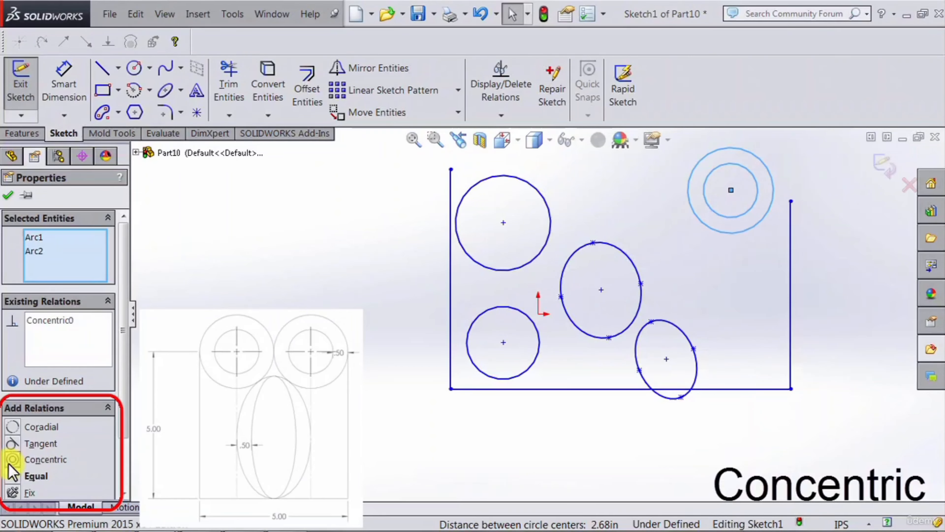
pyautogui.click(738, 273)
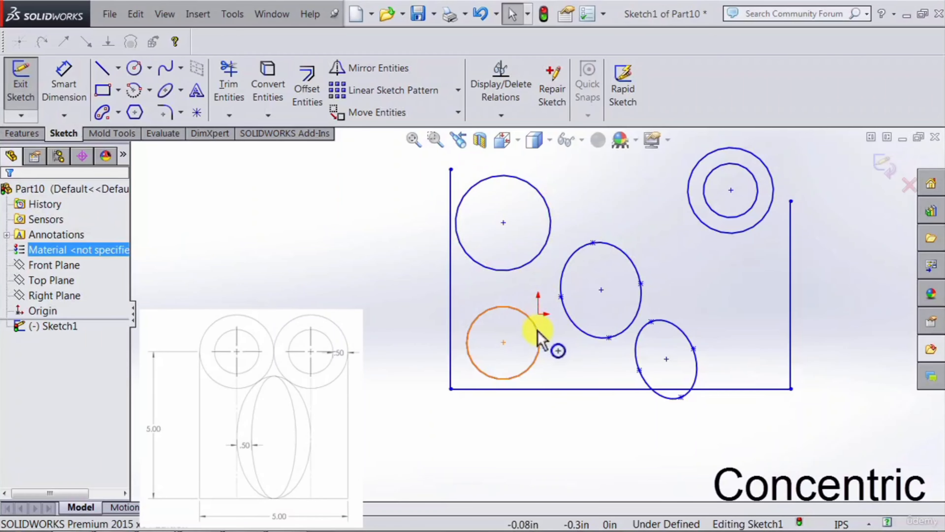
# Step: Add a concentric relation between the two left-hand circles
pyautogui.click(539, 354)
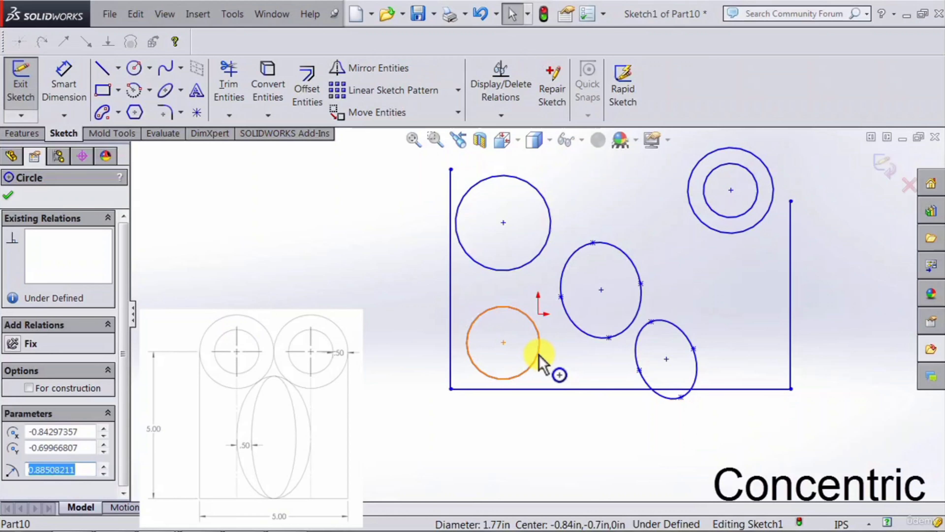
pyautogui.keyDown('ctrl'); pyautogui.click(552, 234); pyautogui.keyUp('ctrl')
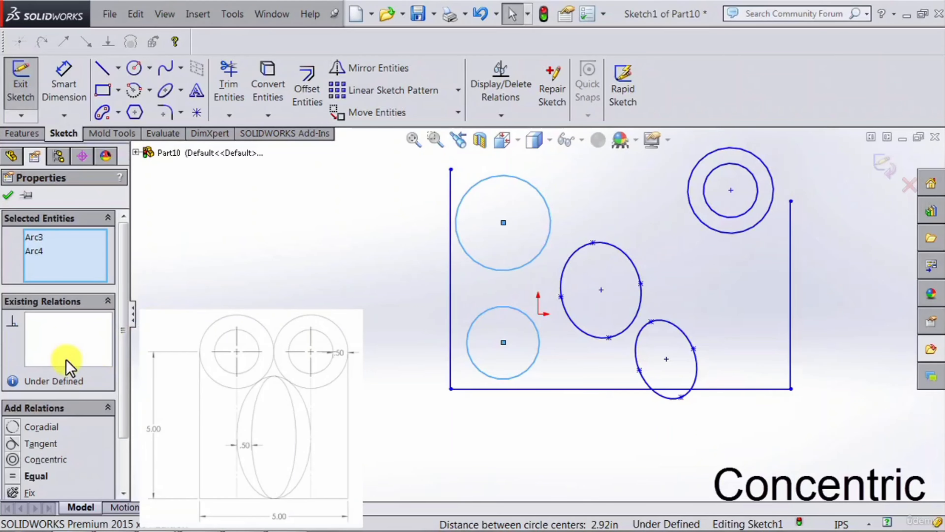
pyautogui.click(14, 462)
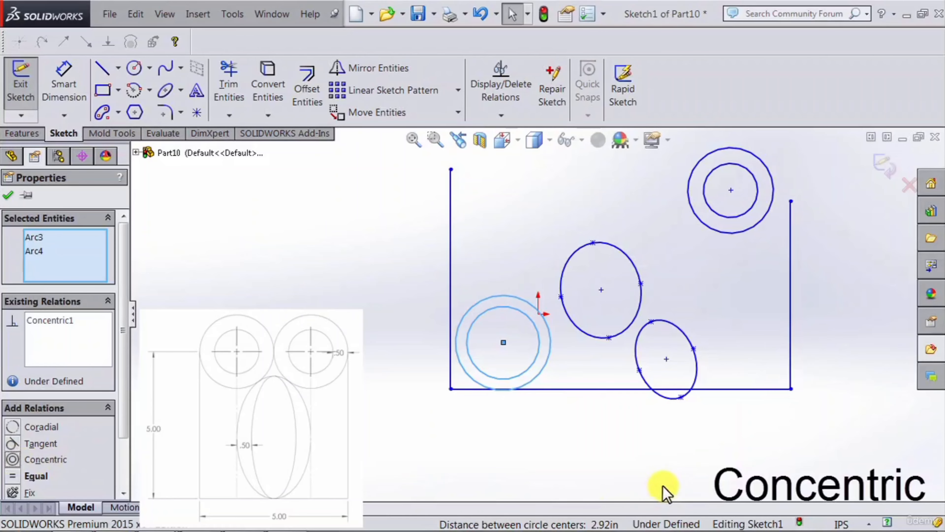
pyautogui.click(662, 462)
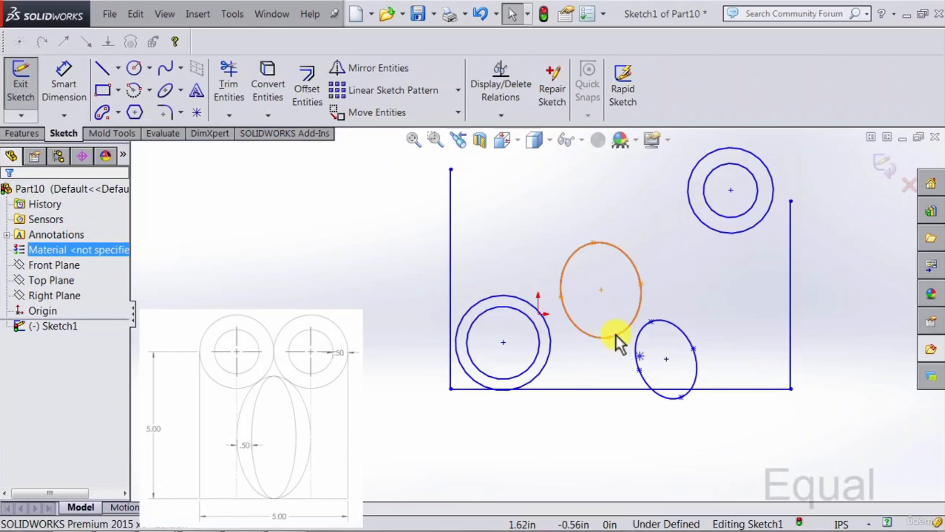
# Step: Make the outer circles of the left and right pairs equal in size
pyautogui.click(552, 359)
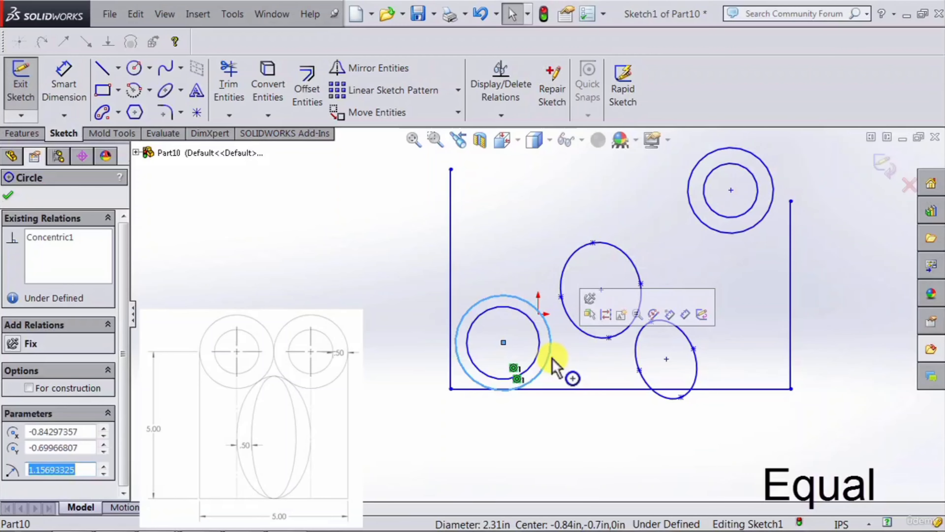
pyautogui.keyDown('ctrl'); pyautogui.click(728, 234); pyautogui.keyUp('ctrl')
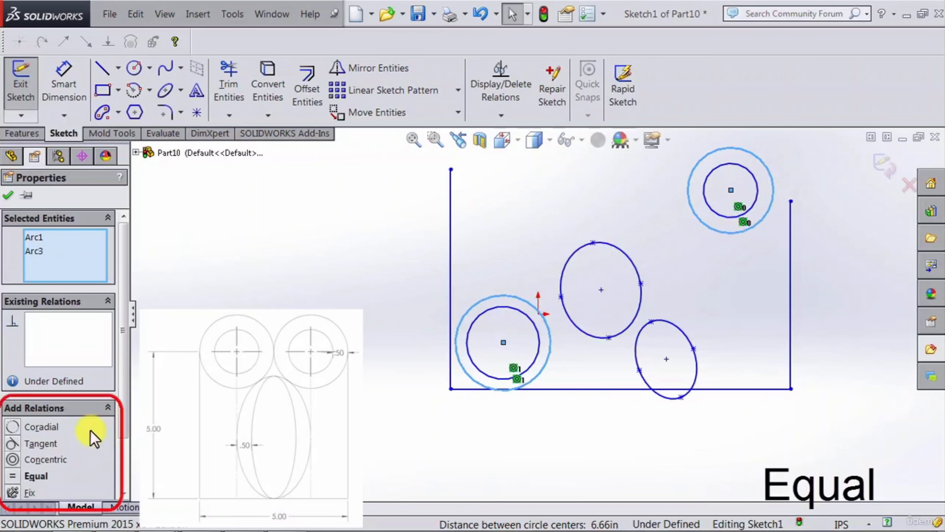
pyautogui.click(11, 476)
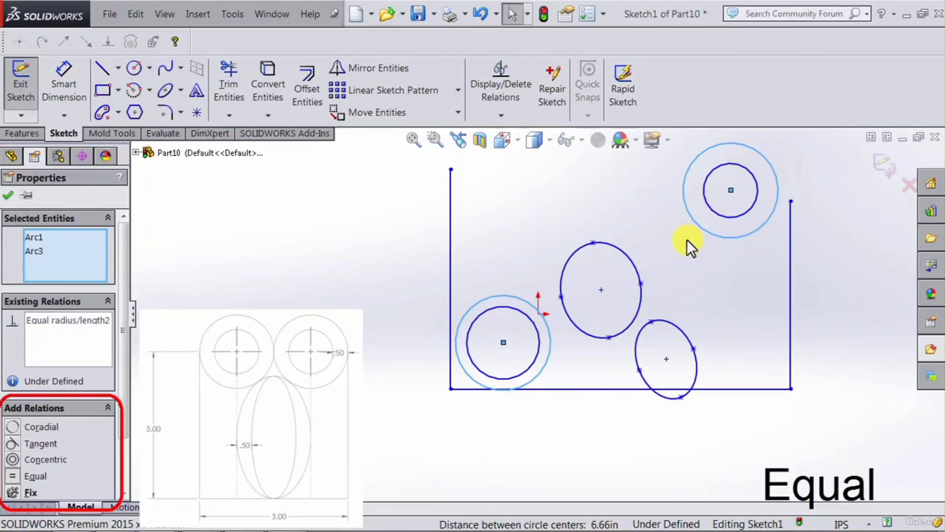
pyautogui.press('Escape')
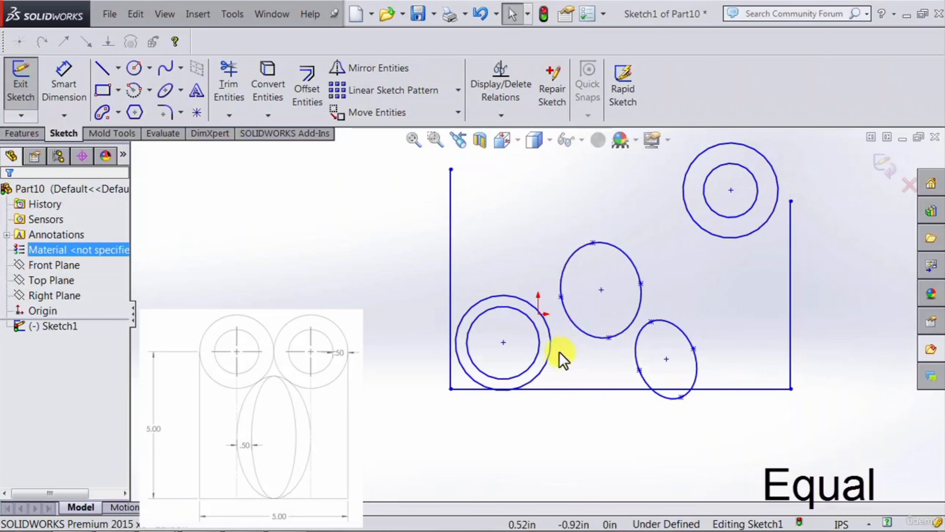
# Step: Add an equal relation between the inner circles of the left and right pairs
pyautogui.click(540, 352)
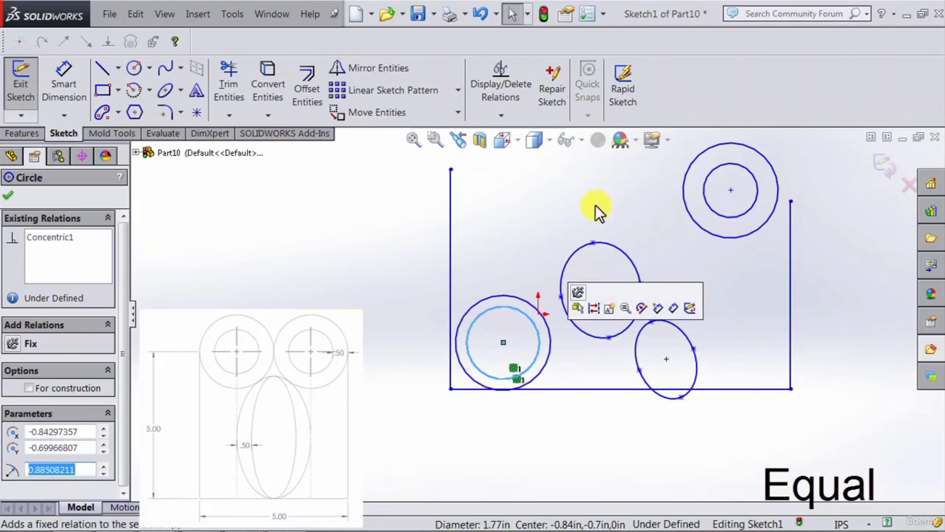
pyautogui.keyDown('ctrl'); pyautogui.click(716, 215); pyautogui.keyUp('ctrl')
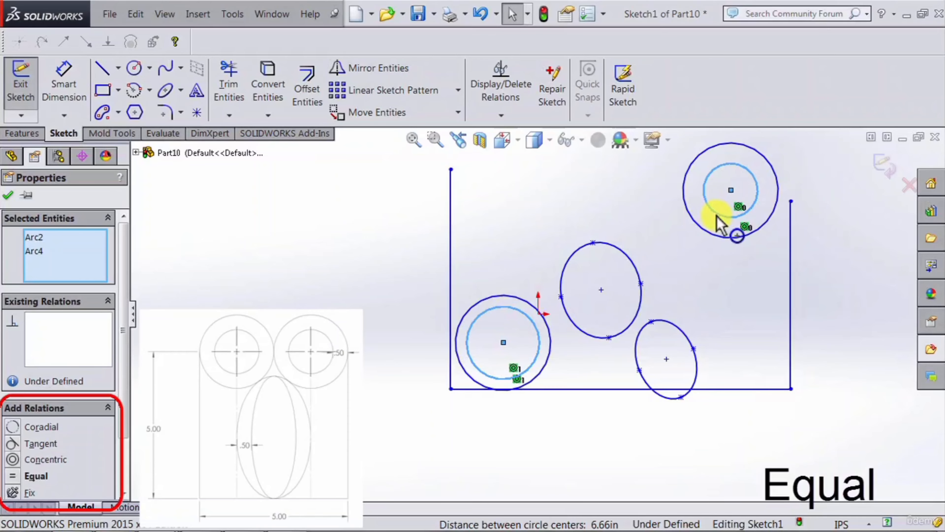
pyautogui.click(14, 475)
# Step: Move the left circle pair up near the left line's upper end and enlarge the inner and outer circles, the outer to about 1.75 in radius
pyautogui.click(477, 393)
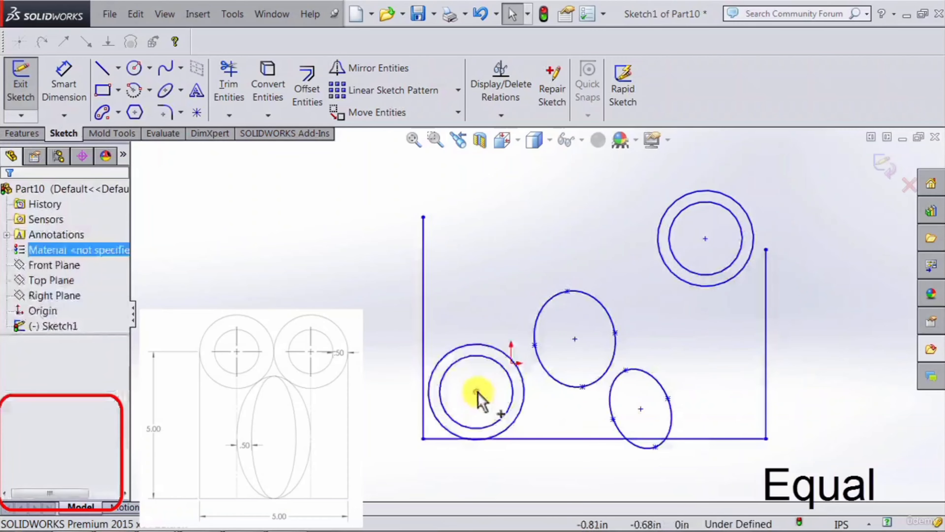
pyautogui.moveTo(477, 393); pyautogui.dragTo(511, 225)
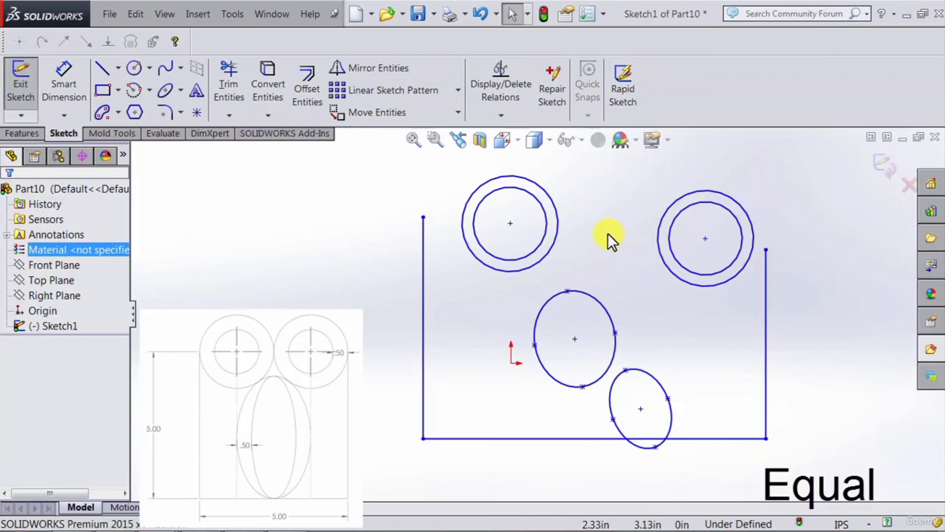
pyautogui.moveTo(560, 232)
pyautogui.mouseDown()
pyautogui.moveTo(603, 236)
pyautogui.moveTo(563, 236)
pyautogui.mouseUp()
pyautogui.click(559, 237)
pyautogui.click(610, 252)
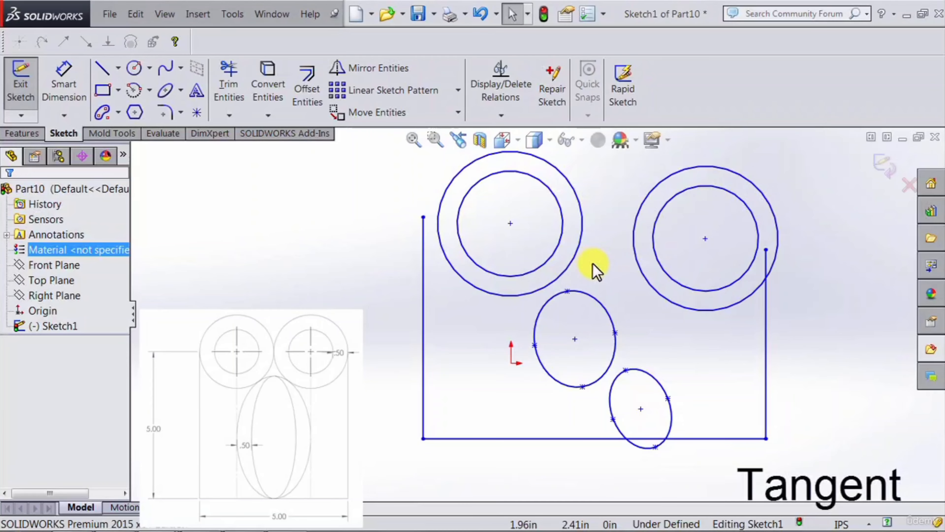
# Step: Add a tangent relation between the left and right outer circles and enlarge them to about 1.91 in radius
pyautogui.click(583, 235)
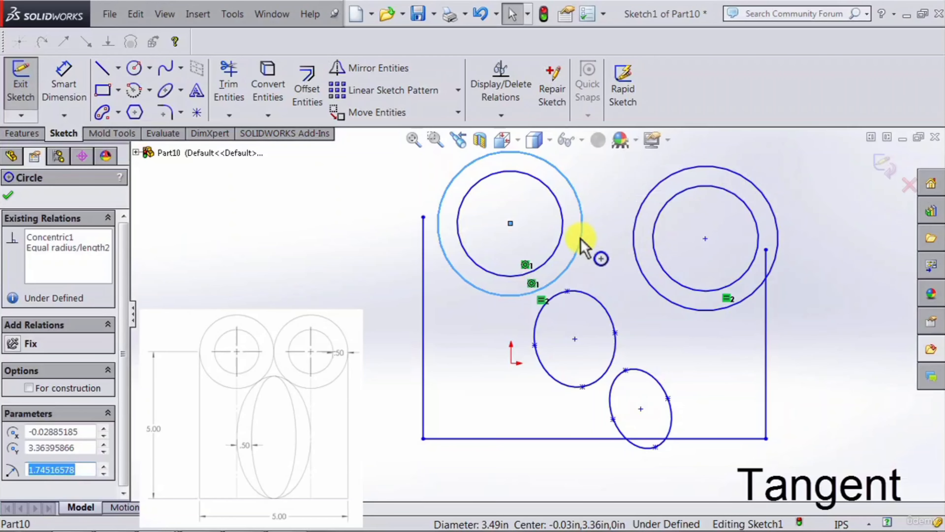
pyautogui.keyDown('ctrl'); pyautogui.click(629, 238); pyautogui.keyUp('ctrl')
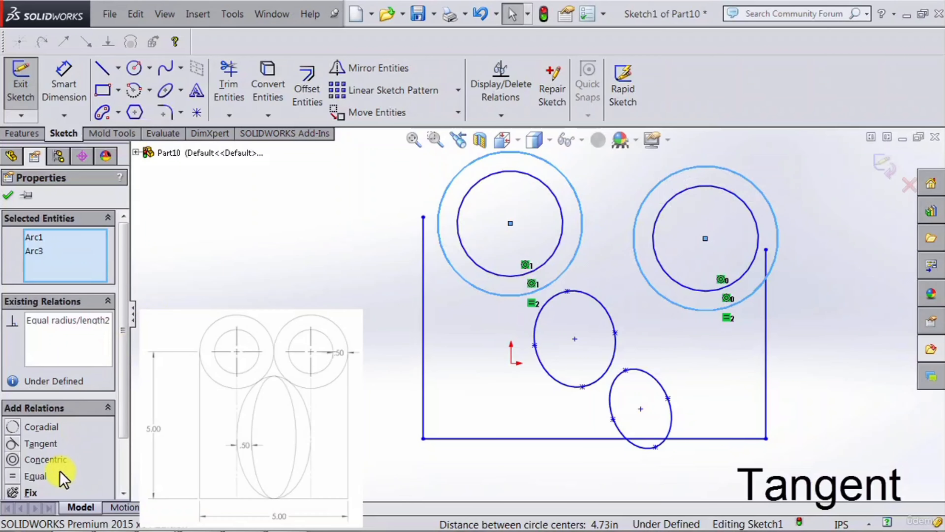
pyautogui.click(13, 445)
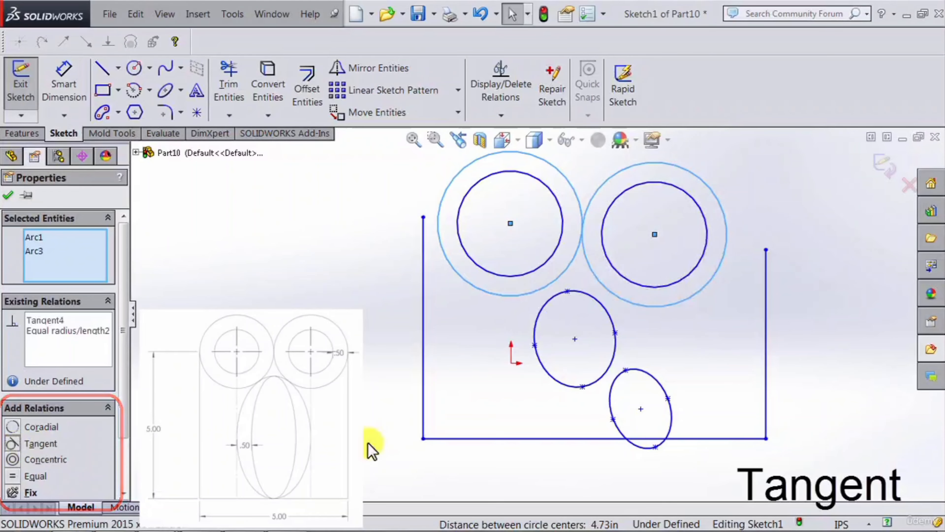
pyautogui.click(678, 279)
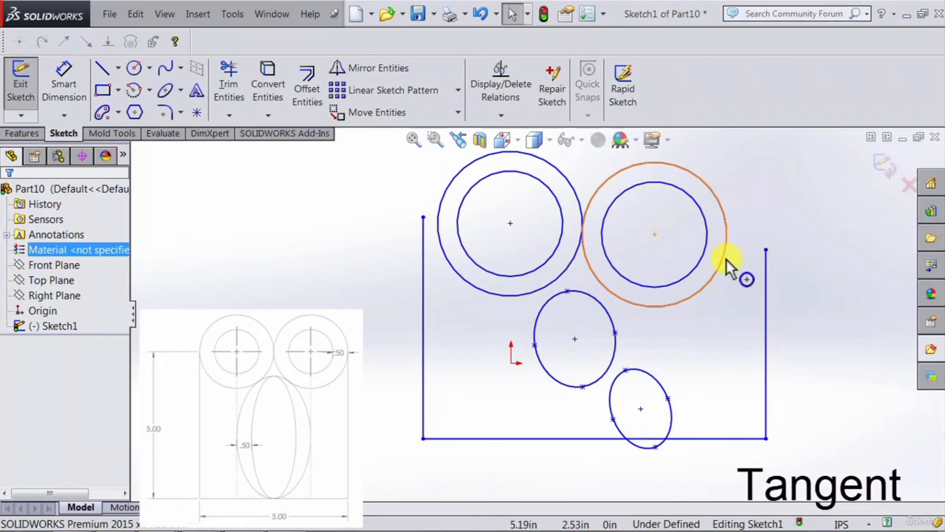
pyautogui.moveTo(729, 262); pyautogui.dragTo(733, 209)
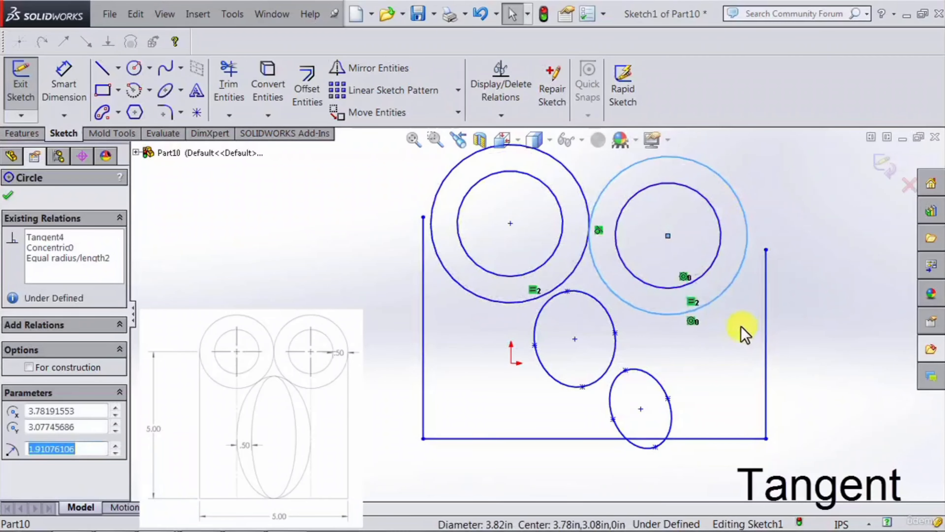
pyautogui.click(733, 330)
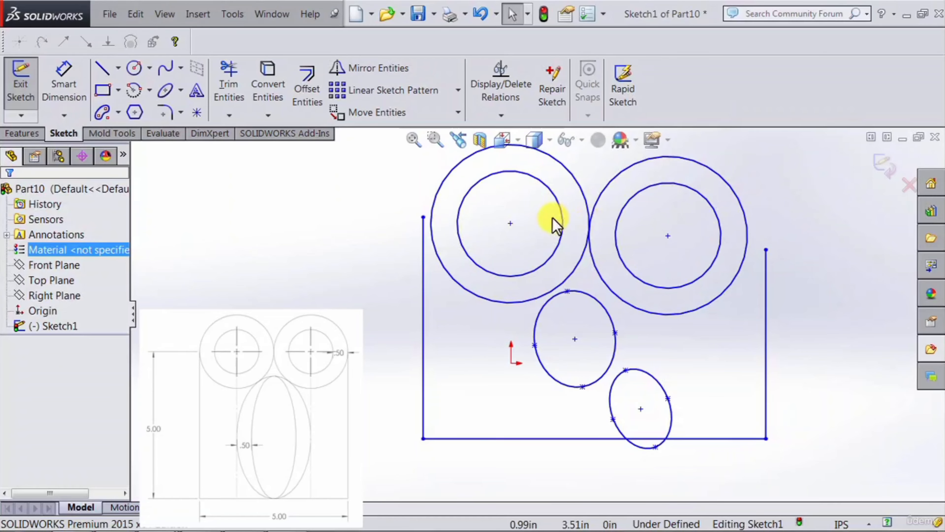
# Step: Align the center points of the left and right circle pairs with a horizontal relation
pyautogui.click(509, 223)
pyautogui.keyDown('ctrl'); pyautogui.click(668, 236); pyautogui.keyUp('ctrl')
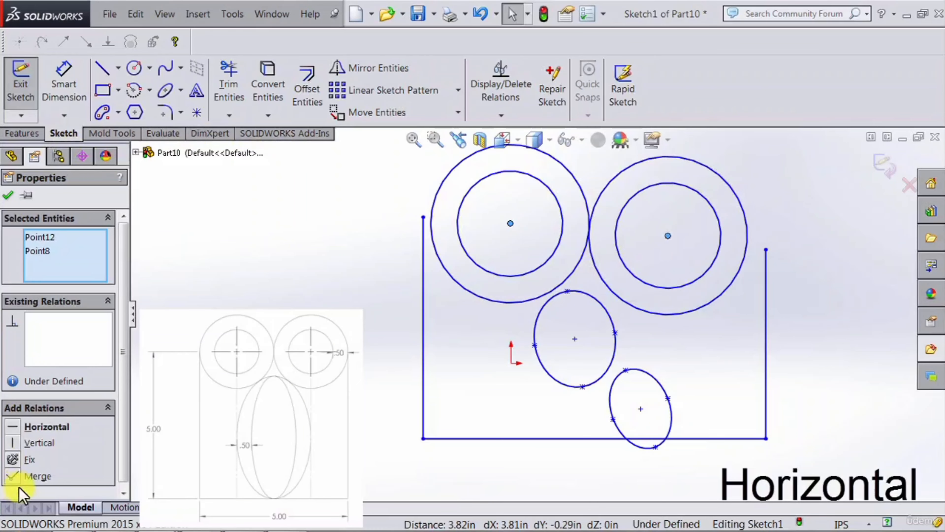
pyautogui.click(14, 427)
pyautogui.click(637, 335)
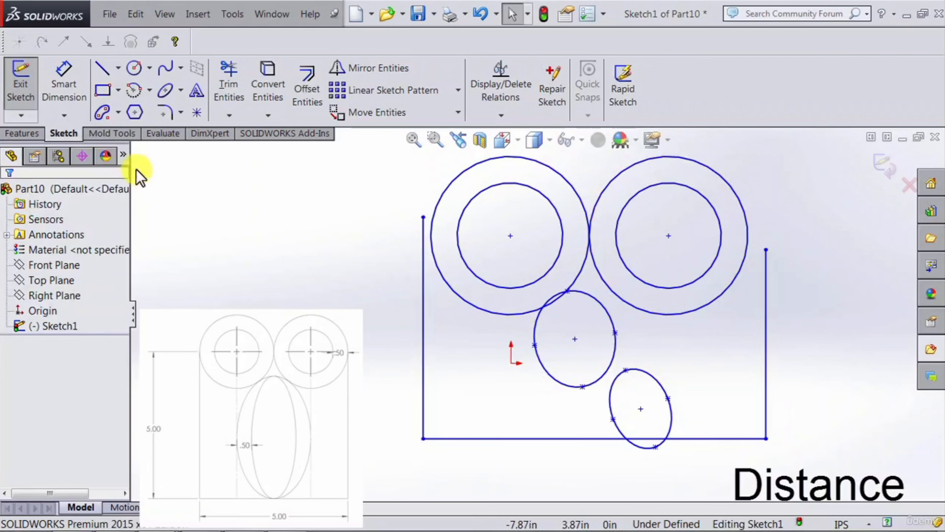
# Step: Dimension the radial distance between the inner and outer circles of the right pair as 0.5 in
pyautogui.click(69, 101)
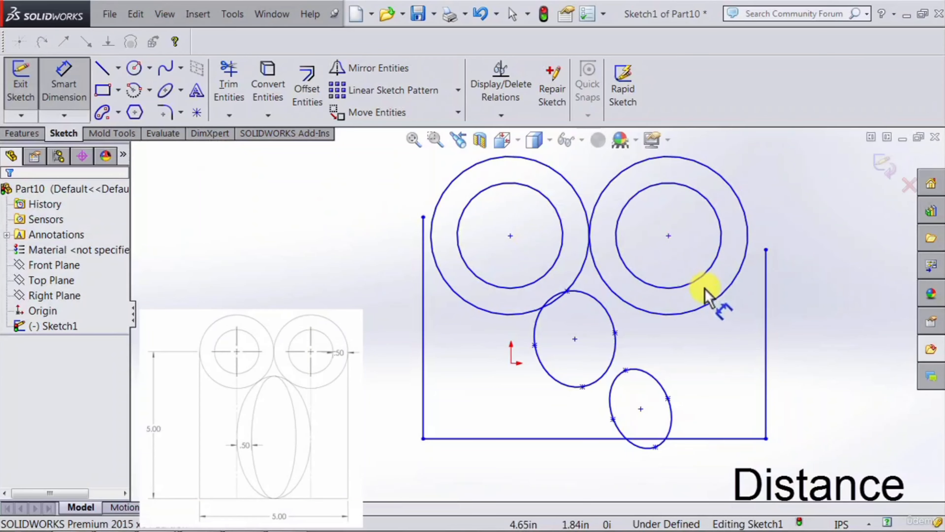
pyautogui.click(716, 276)
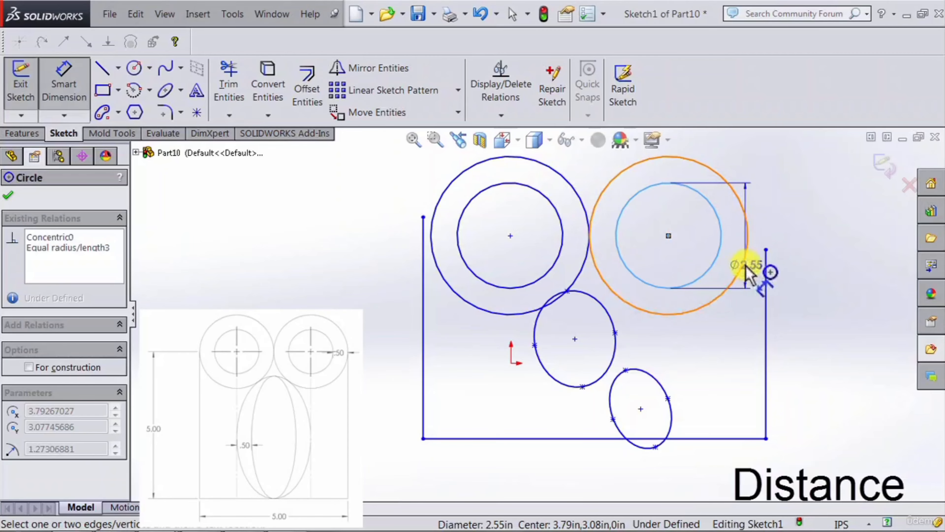
pyautogui.click(745, 257)
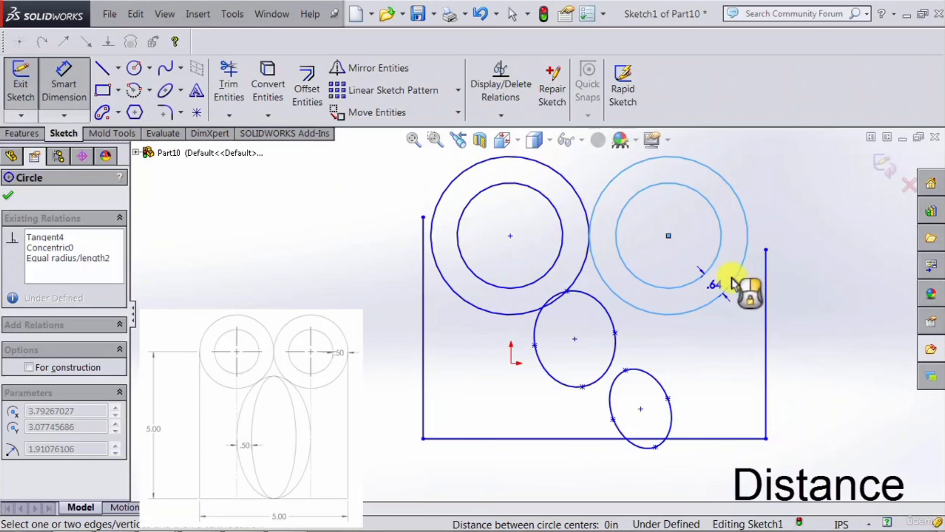
pyautogui.click(710, 283)
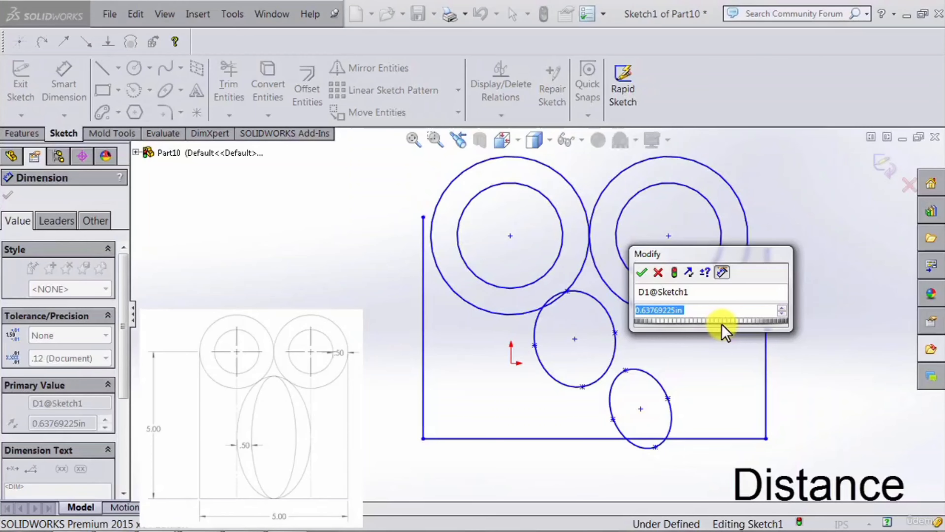
pyautogui.write('.')
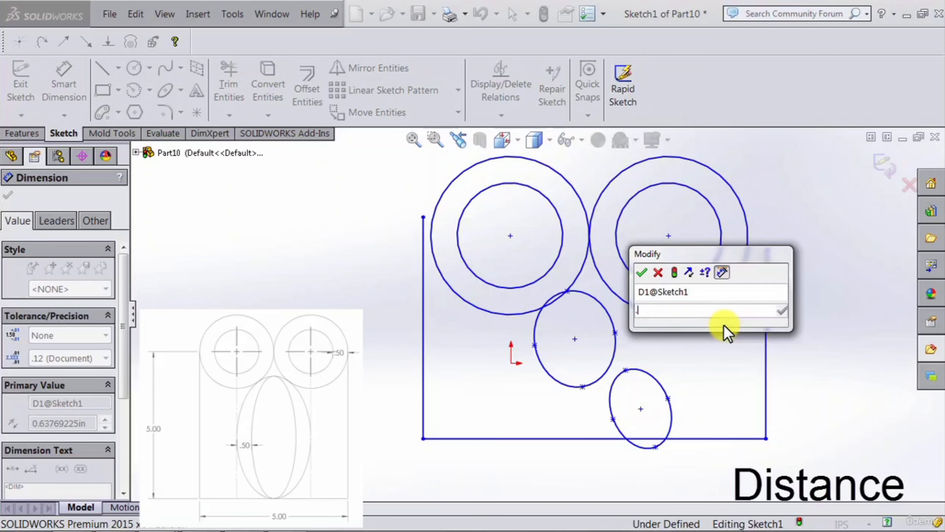
pyautogui.write('5')
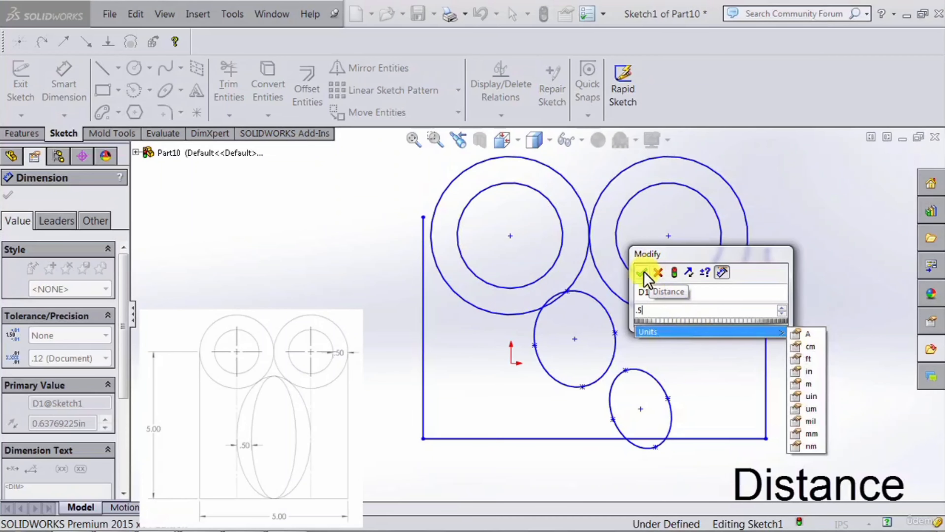
pyautogui.click(644, 271)
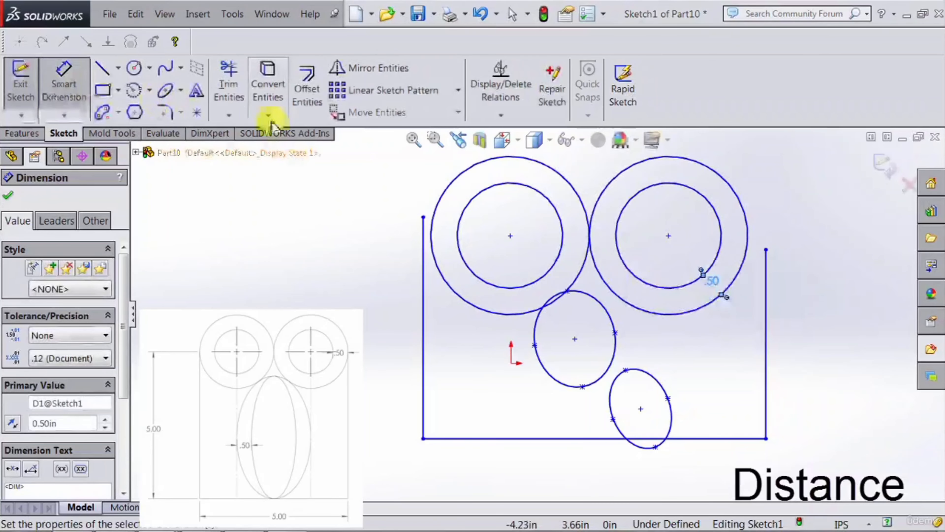
pyautogui.click(65, 80)
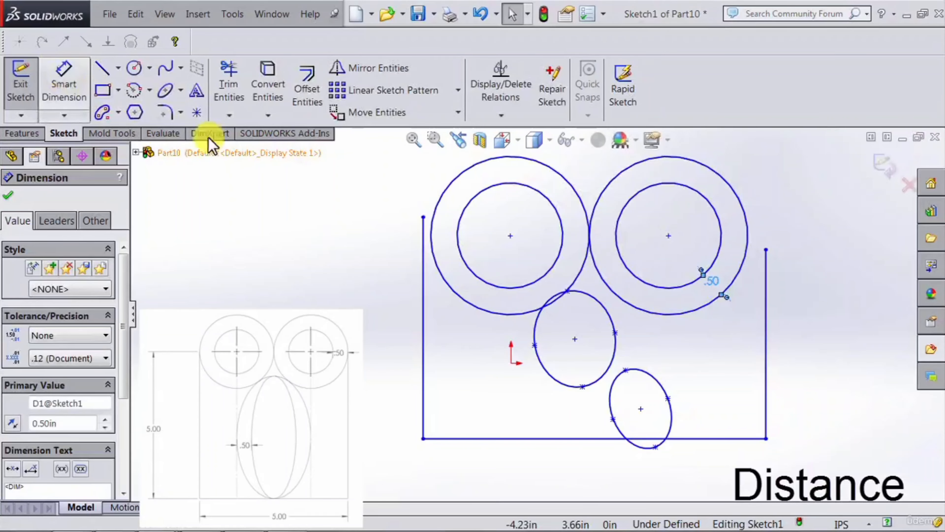
# Step: Shrink the left inner circle to about 0.84 in radius
pyautogui.click(563, 257)
pyautogui.moveTo(563, 257)
pyautogui.mouseDown()
pyautogui.moveTo(584, 255)
pyautogui.moveTo(550, 254)
pyautogui.mouseUp()
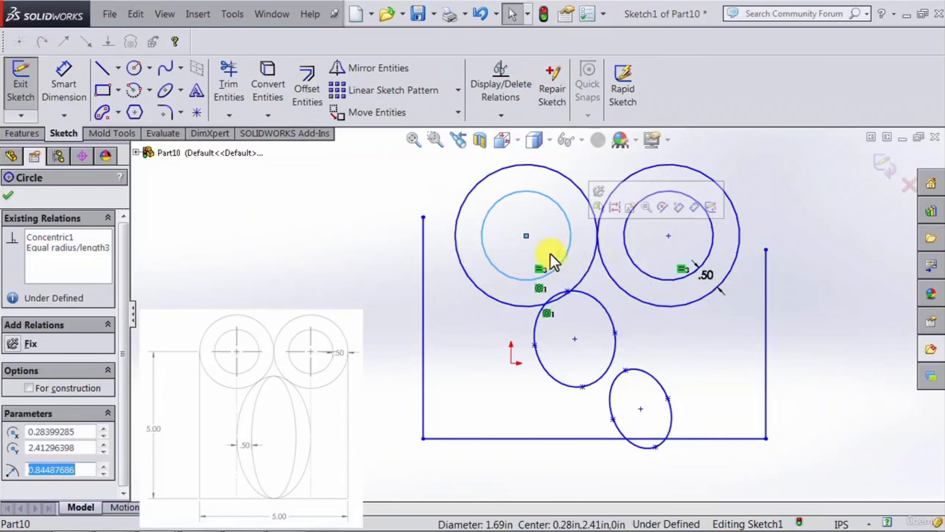
pyautogui.click(605, 299)
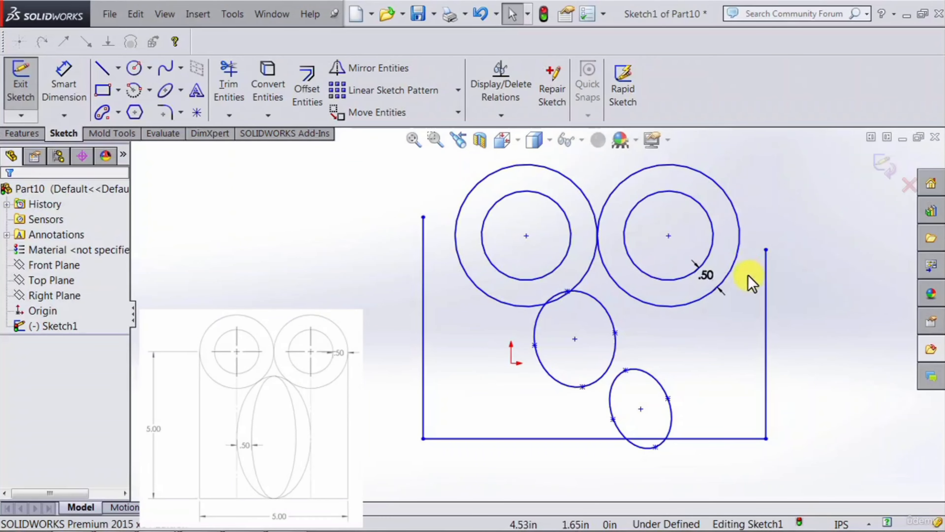
# Step: Make the right outer circle tangent to the right vertical line and lower that line's upper endpoint to about Y 0.13 in
pyautogui.click(739, 260)
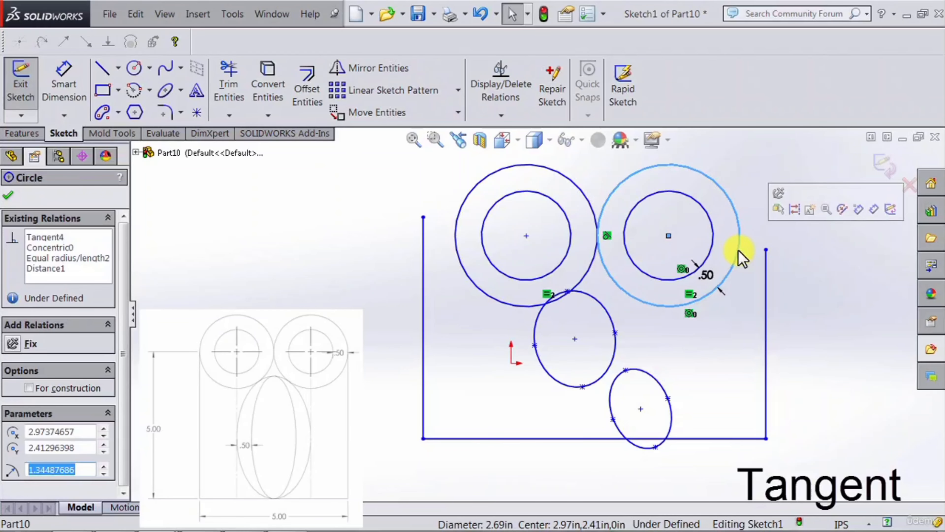
pyautogui.keyDown('ctrl'); pyautogui.click(765, 294); pyautogui.keyUp('ctrl')
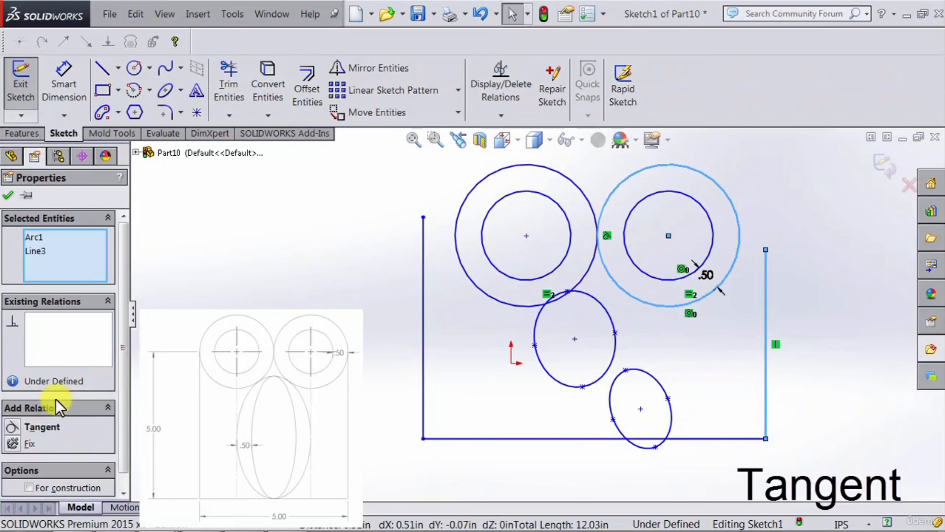
pyautogui.click(14, 433)
pyautogui.click(820, 313)
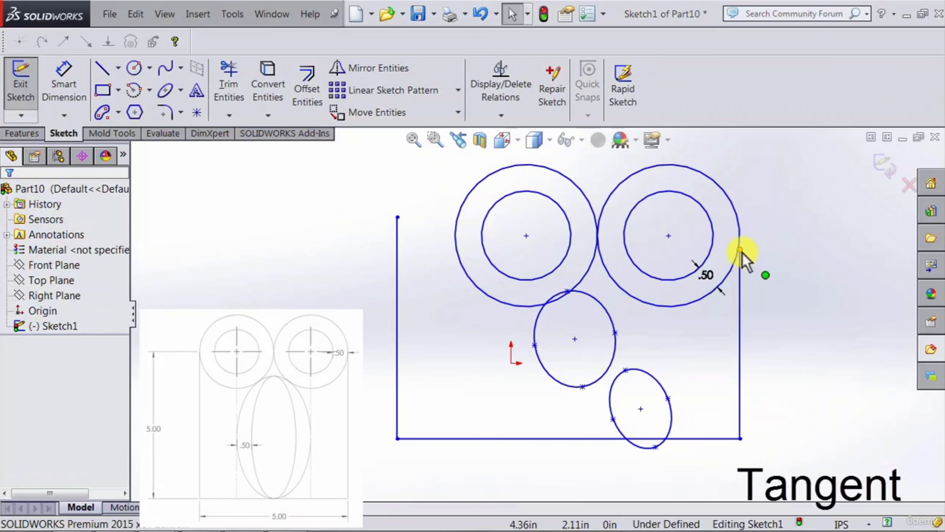
pyautogui.moveTo(740, 251); pyautogui.dragTo(740, 356)
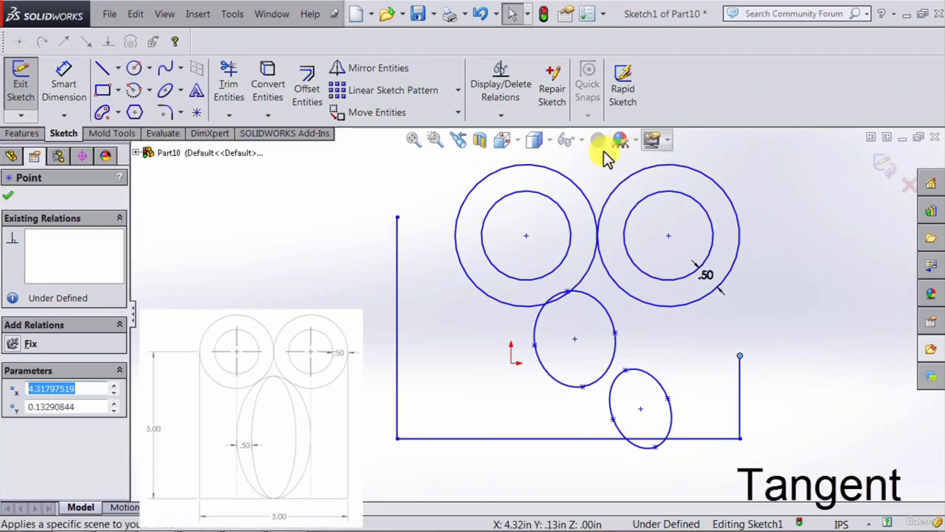
# Step: Add a tangent relation between the left outer circle and the left vertical line
pyautogui.click(456, 252)
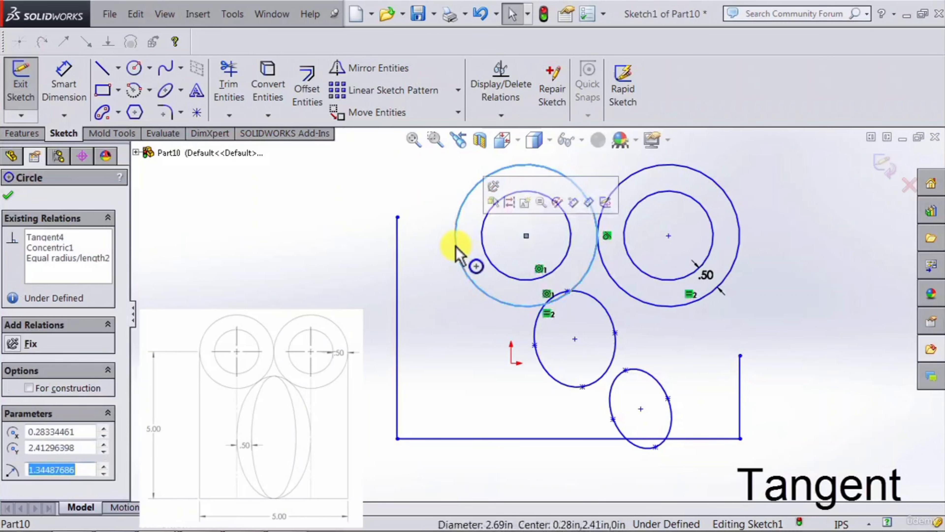
pyautogui.keyDown('ctrl'); pyautogui.click(397, 271); pyautogui.keyUp('ctrl')
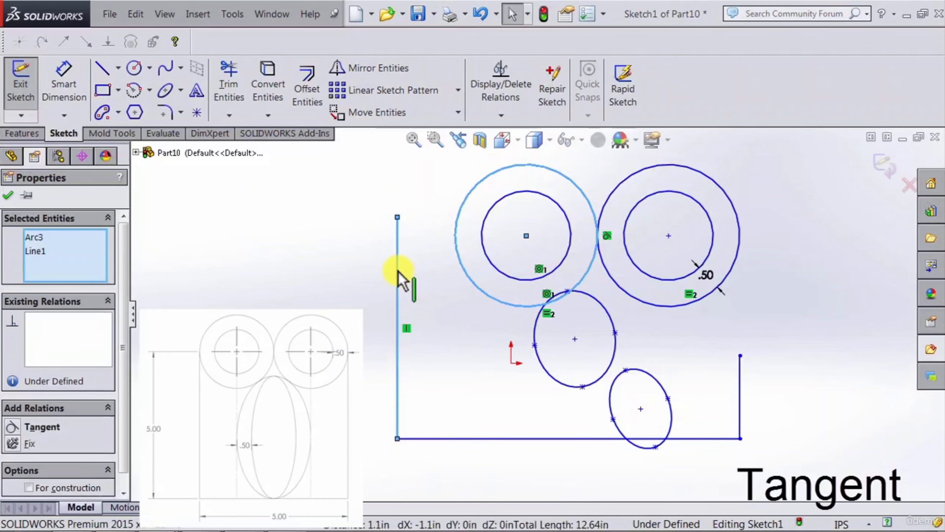
pyautogui.click(13, 427)
pyautogui.press('Escape')
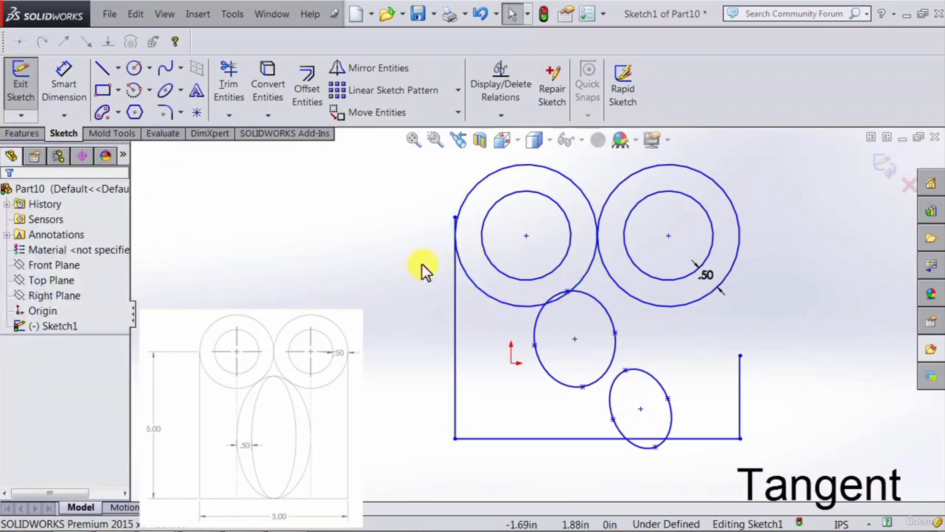
# Step: Shorten the left vertical line by lowering its upper endpoint to about Y 0.58 in
pyautogui.click(454, 217)
pyautogui.moveTo(454, 218); pyautogui.dragTo(460, 332)
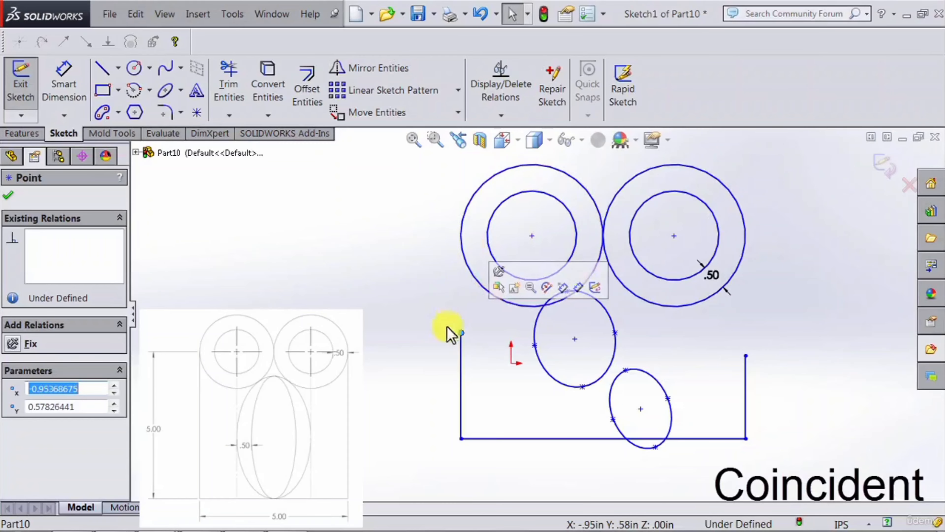
pyautogui.click(449, 336)
# Step: Make the left line's upper endpoint coincident with the left outer circle and move that endpoint slightly up along with the circles
pyautogui.click(461, 332)
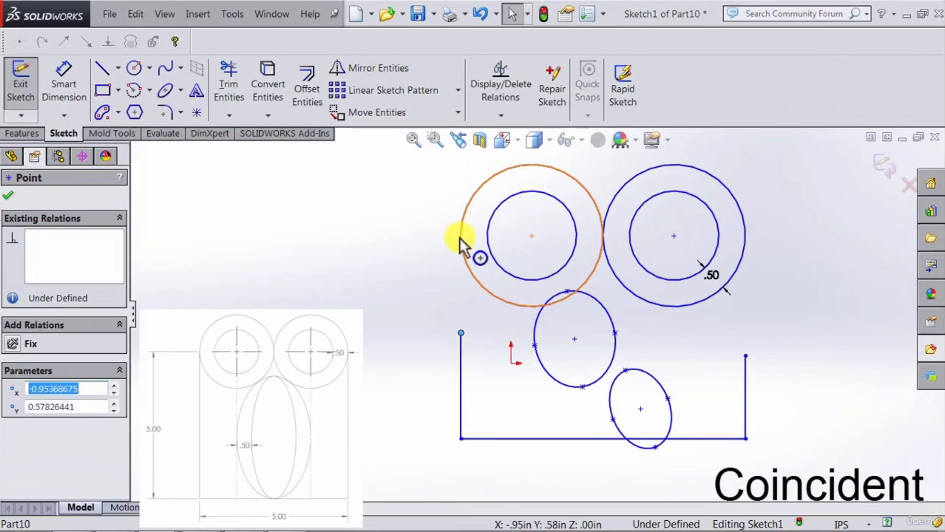
pyautogui.keyDown('ctrl'); pyautogui.click(461, 239); pyautogui.keyUp('ctrl')
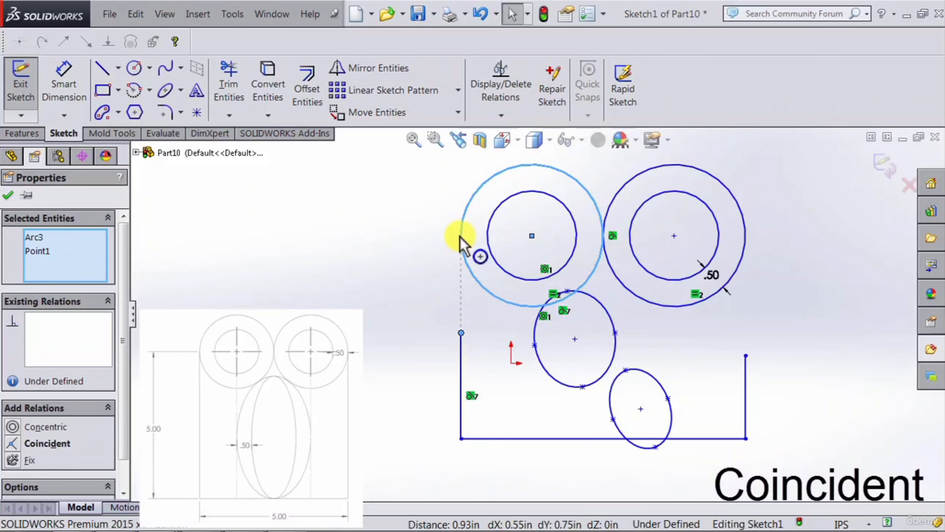
pyautogui.click(12, 445)
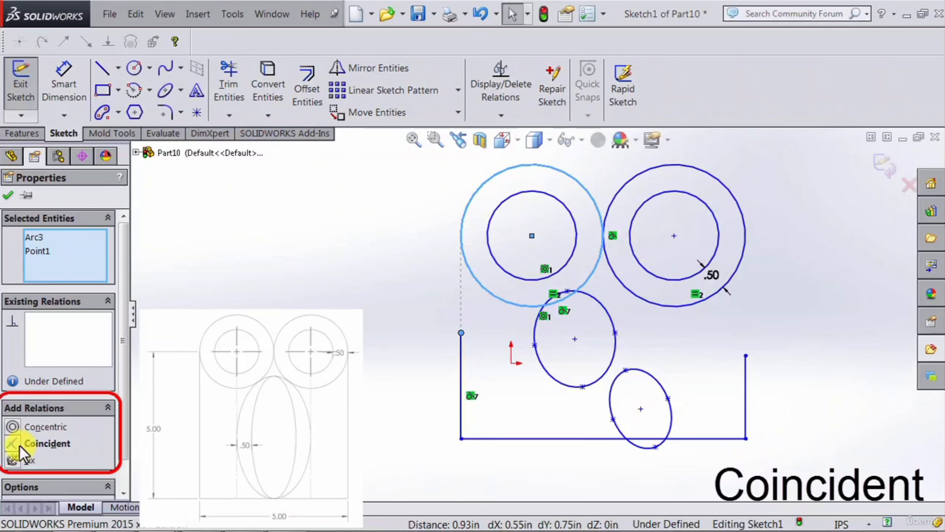
pyautogui.click(372, 303)
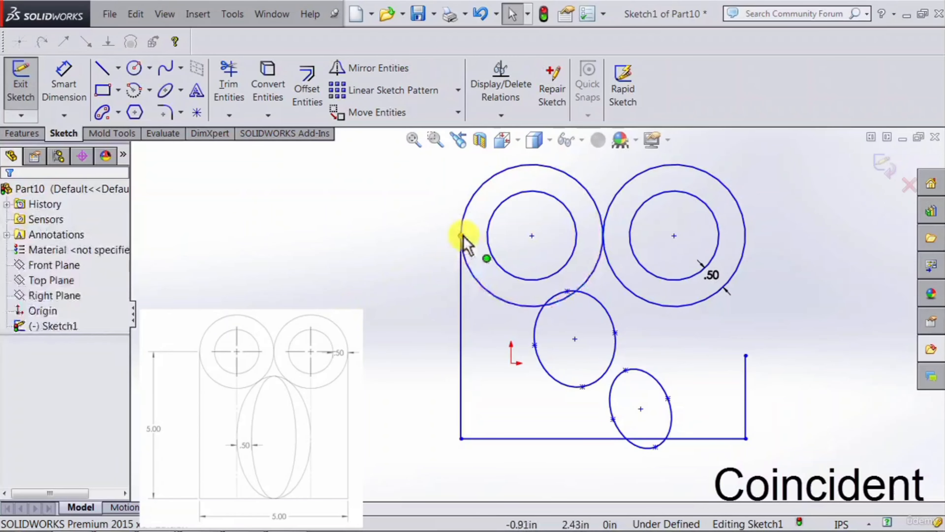
pyautogui.moveTo(463, 236); pyautogui.dragTo(468, 215)
pyautogui.click(867, 355)
# Step: Add a coincident relation between the right line's upper endpoint and the right outer circle
pyautogui.click(752, 355)
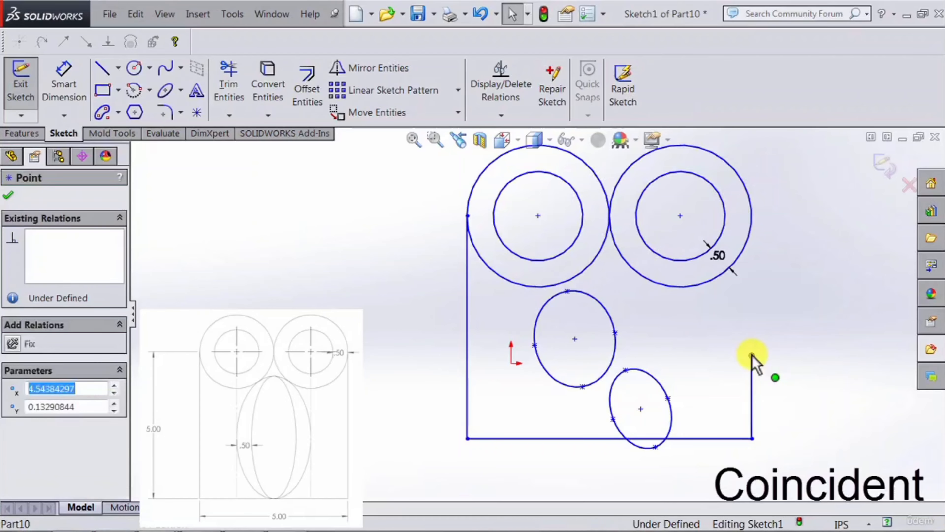
pyautogui.keyDown('ctrl'); pyautogui.click(751, 218); pyautogui.keyUp('ctrl')
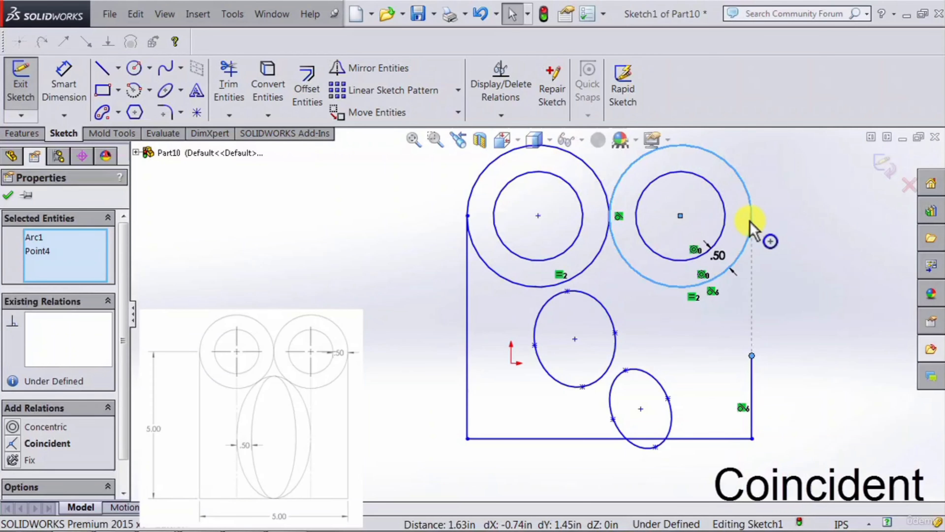
pyautogui.click(15, 443)
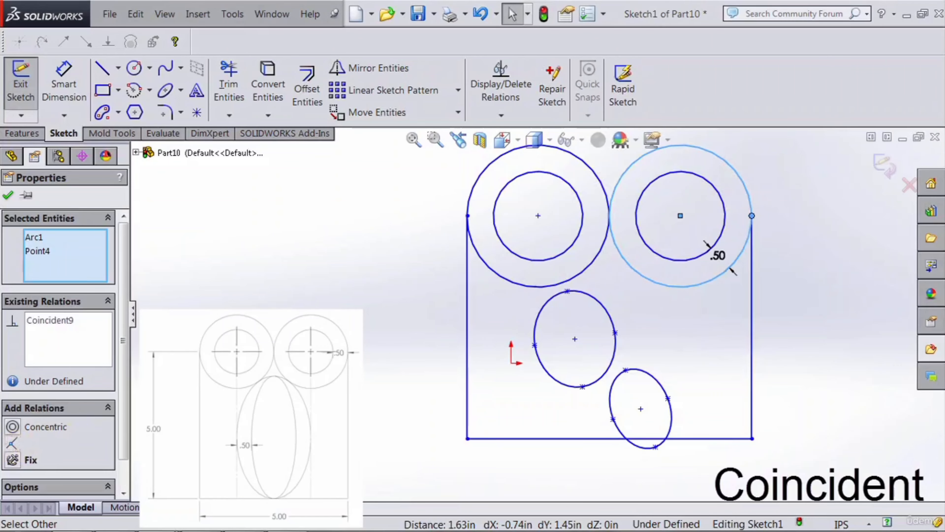
pyautogui.click(238, 406)
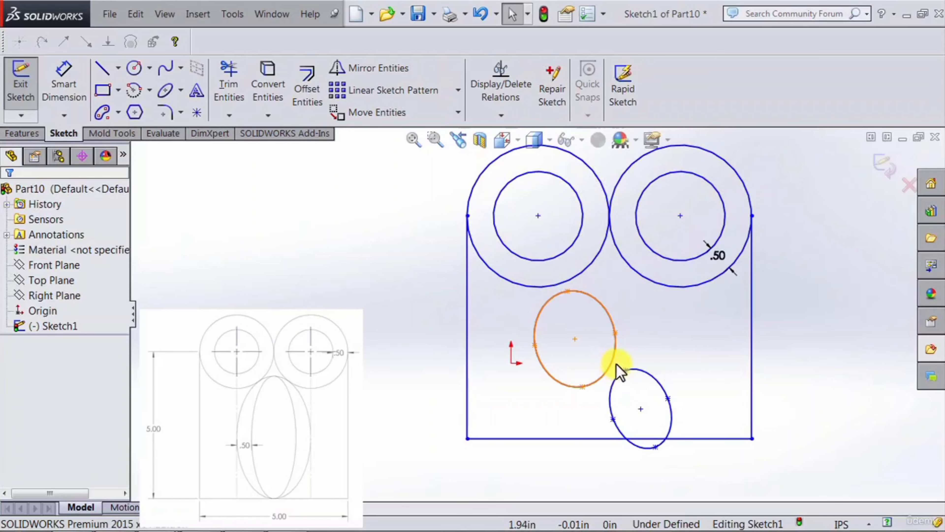
# Step: Add a concentric relation between the two ellipses below the circles
pyautogui.click(645, 373)
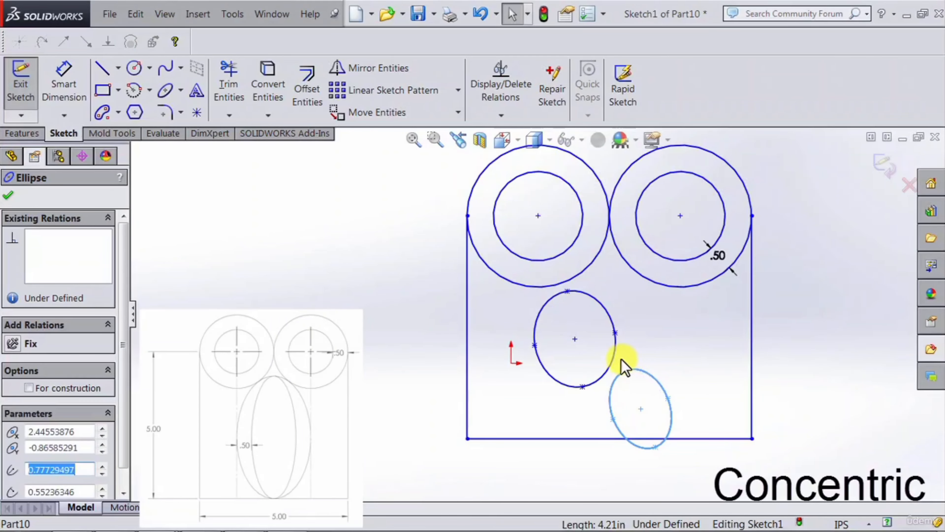
pyautogui.keyDown('ctrl'); pyautogui.click(613, 359); pyautogui.keyUp('ctrl')
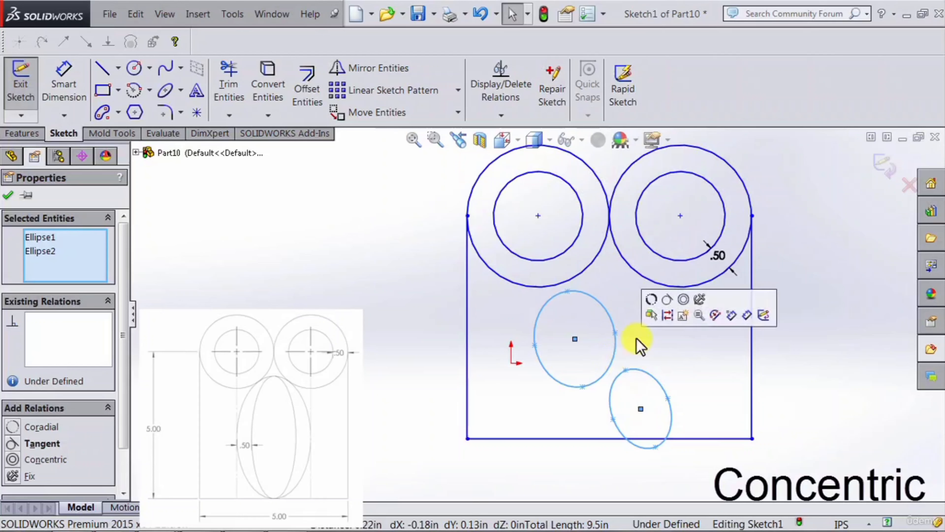
pyautogui.click(3, 460)
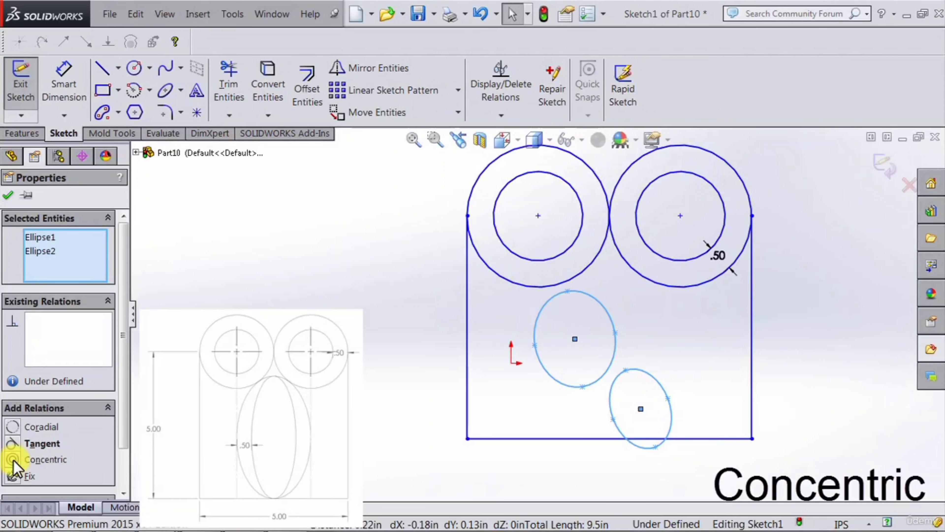
pyautogui.click(13, 462)
pyautogui.press('Escape')
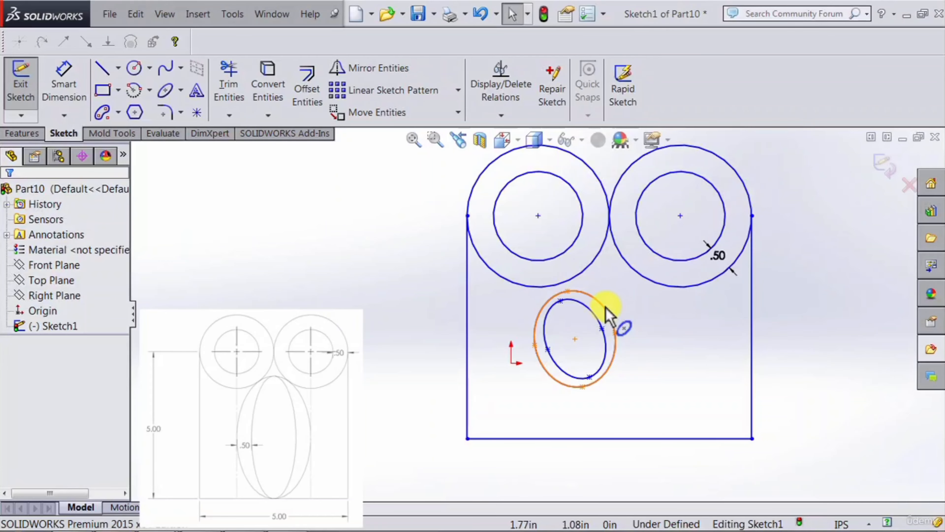
# Step: Add a tangent relation between the outer ellipse and the right outer circle
pyautogui.click(614, 308)
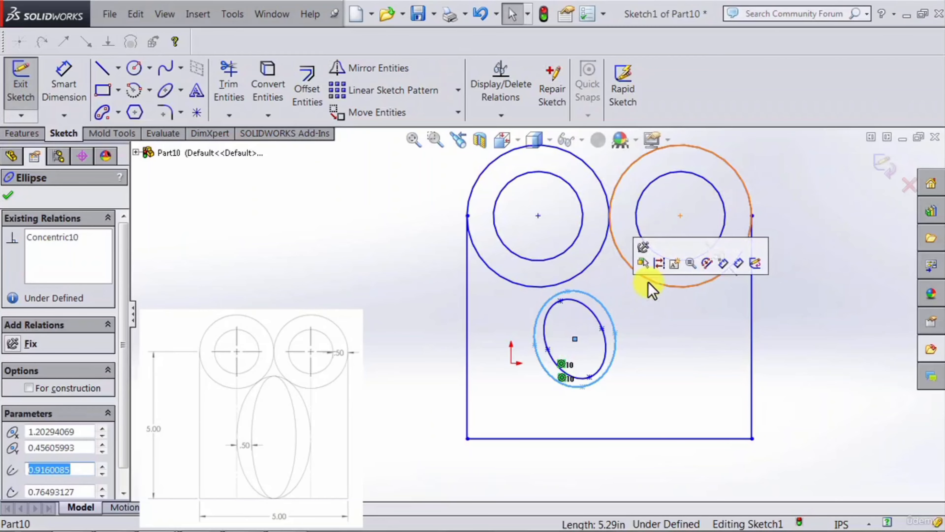
pyautogui.click(630, 301)
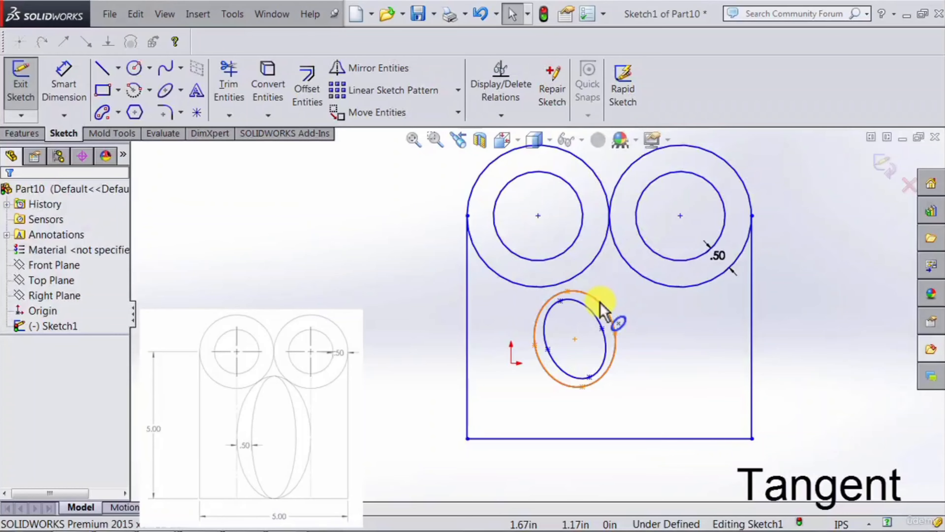
pyautogui.click(600, 302)
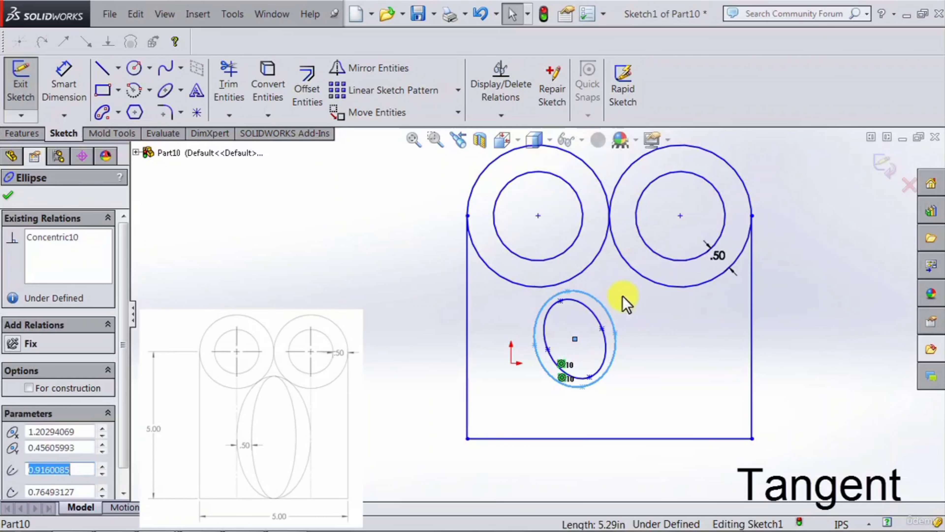
pyautogui.keyDown('ctrl'); pyautogui.click(646, 283); pyautogui.keyUp('ctrl')
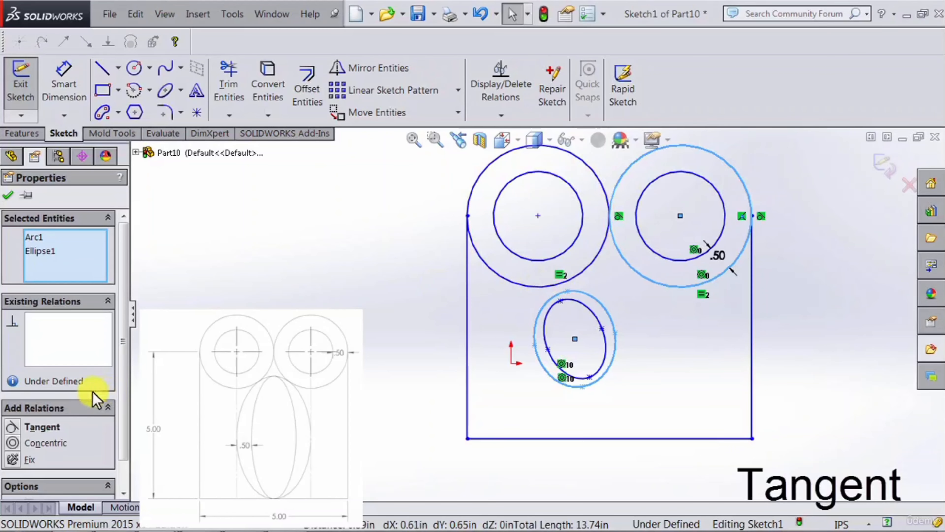
pyautogui.click(15, 432)
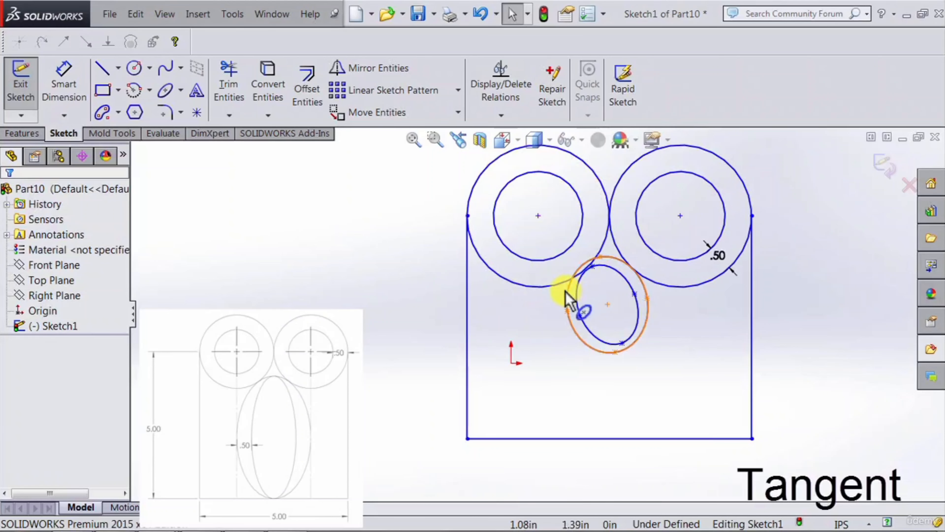
# Step: Make the outer ellipse tangent to the left outer circle and resize the ellipses to widen the gap between them
pyautogui.click(572, 292)
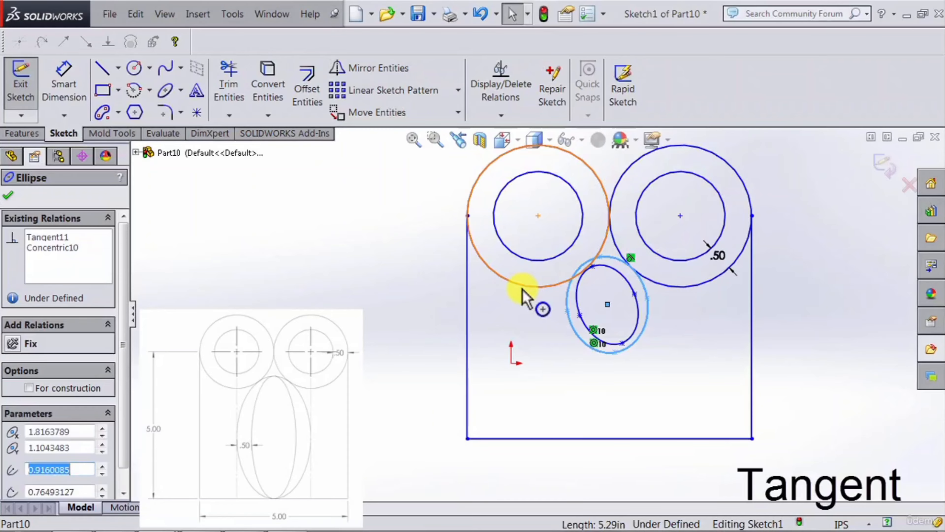
pyautogui.keyDown('ctrl'); pyautogui.click(523, 296); pyautogui.keyUp('ctrl')
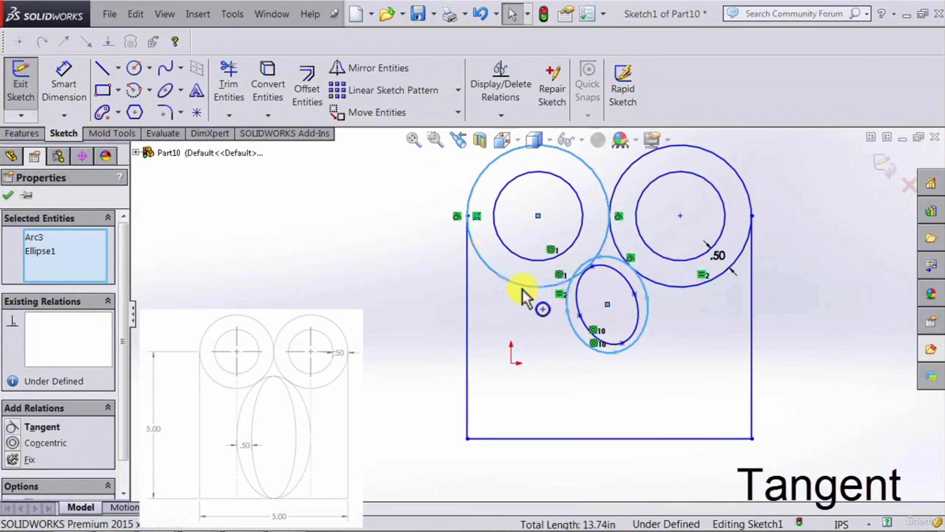
pyautogui.click(21, 428)
pyautogui.press('Escape')
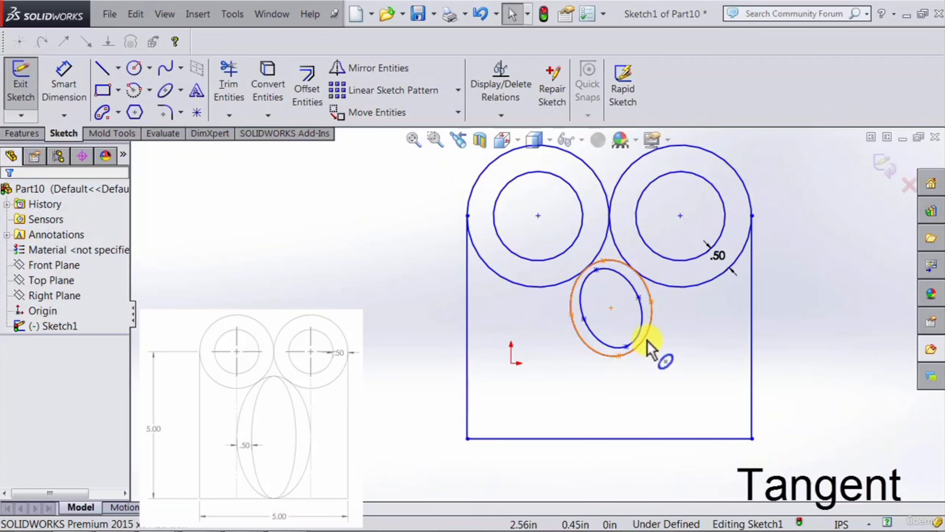
pyautogui.moveTo(648, 348)
pyautogui.mouseDown()
pyautogui.moveTo(639, 363)
pyautogui.moveTo(647, 354)
pyautogui.moveTo(651, 363)
pyautogui.mouseUp()
pyautogui.click(692, 363)
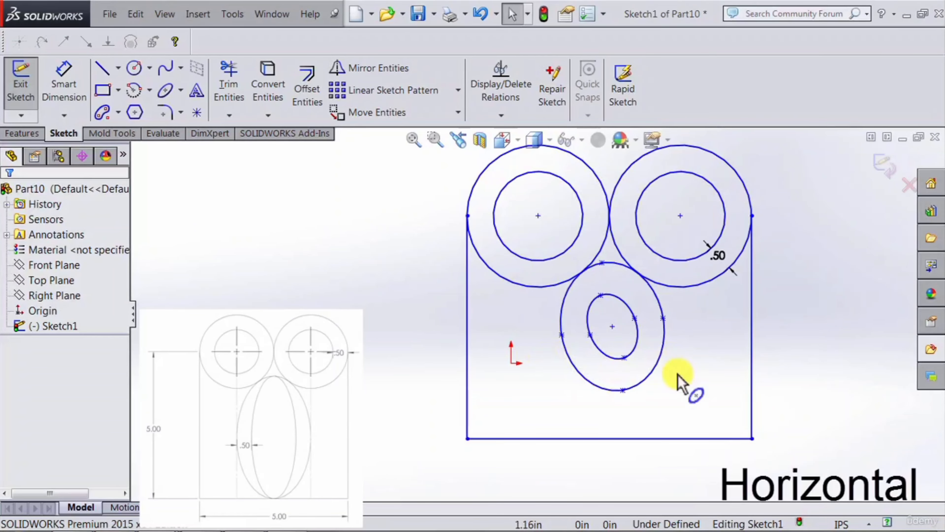
# Step: Add a horizontal relation across the left and right axis points of both ellipses
pyautogui.click(562, 334)
pyautogui.keyDown('ctrl'); pyautogui.click(590, 334); pyautogui.keyUp('ctrl')
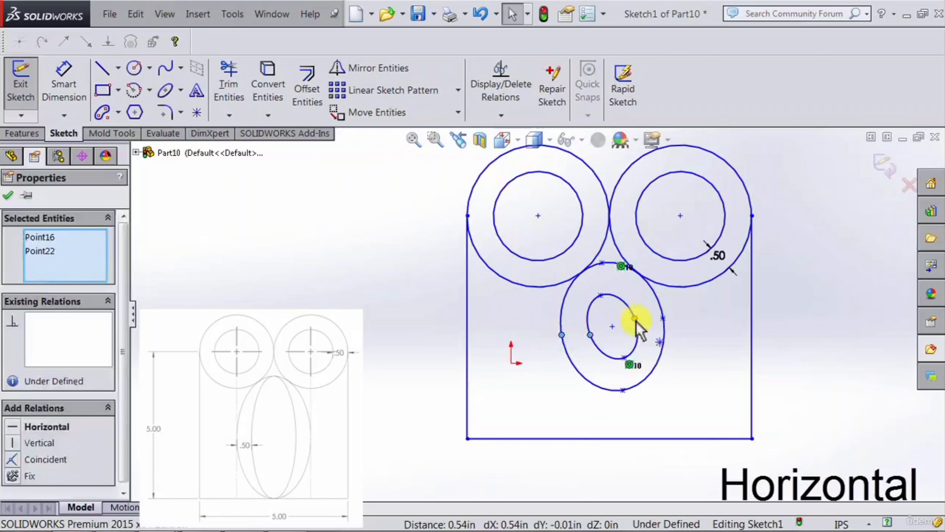
pyautogui.click(584, 361)
pyautogui.click(562, 334)
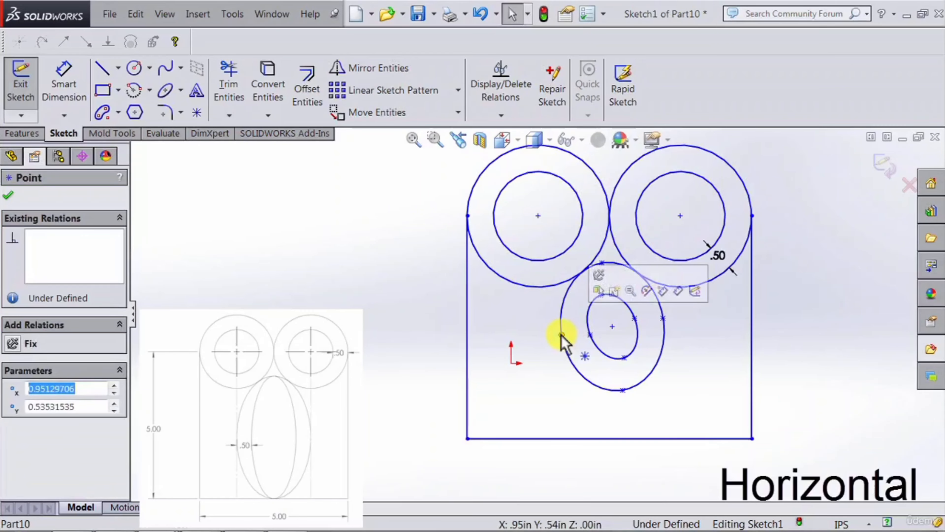
pyautogui.keyDown('ctrl'); pyautogui.click(590, 335); pyautogui.keyUp('ctrl')
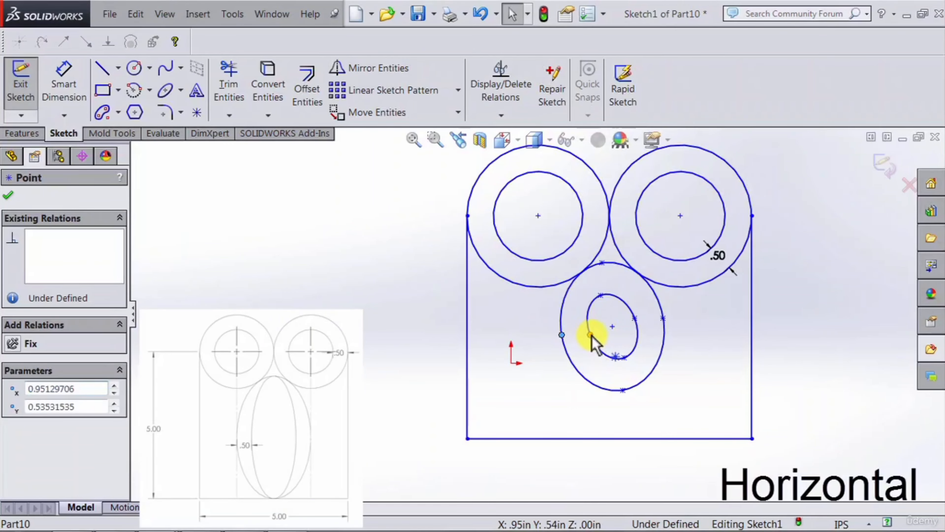
pyautogui.keyDown('ctrl'); pyautogui.click(635, 318); pyautogui.keyUp('ctrl')
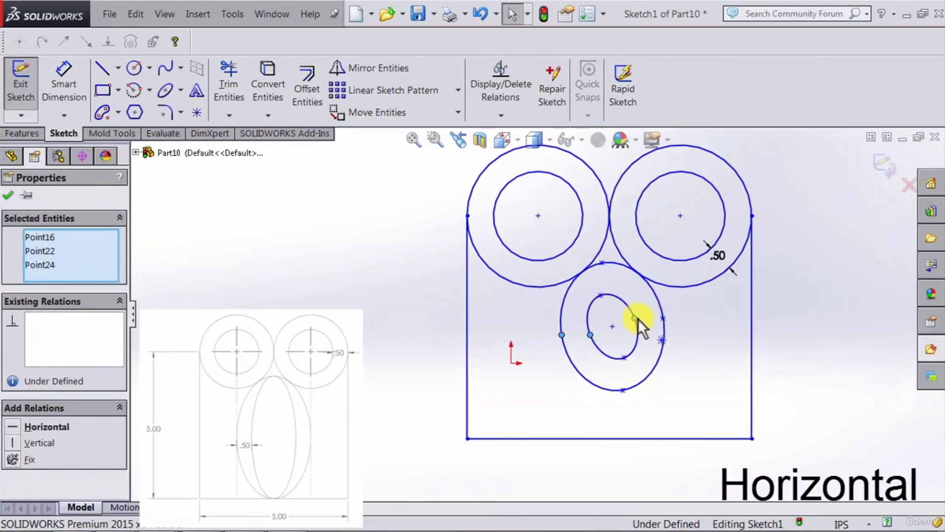
pyautogui.keyDown('ctrl'); pyautogui.click(663, 318); pyautogui.keyUp('ctrl')
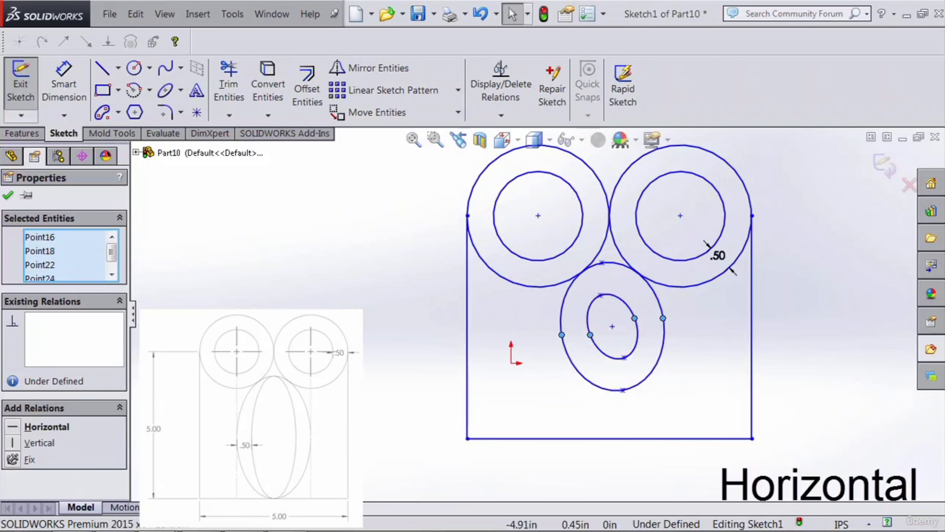
pyautogui.click(15, 428)
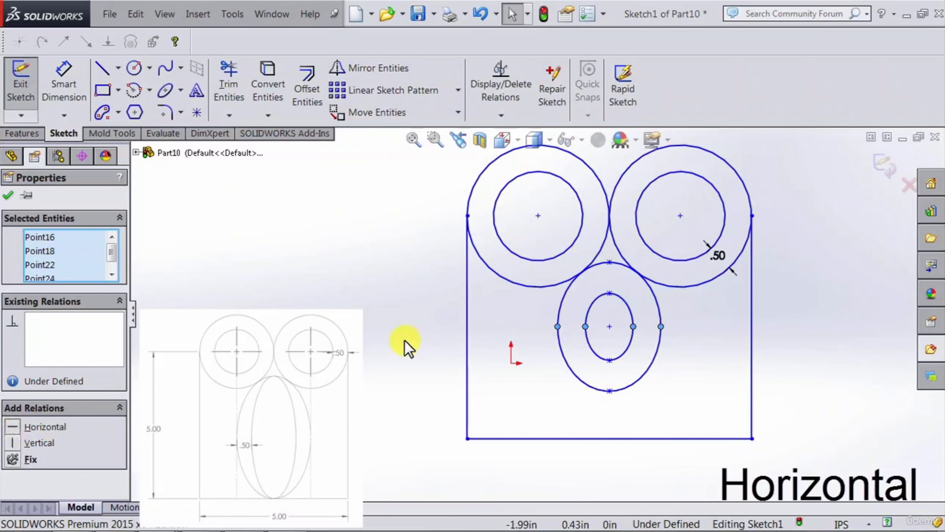
pyautogui.click(611, 318)
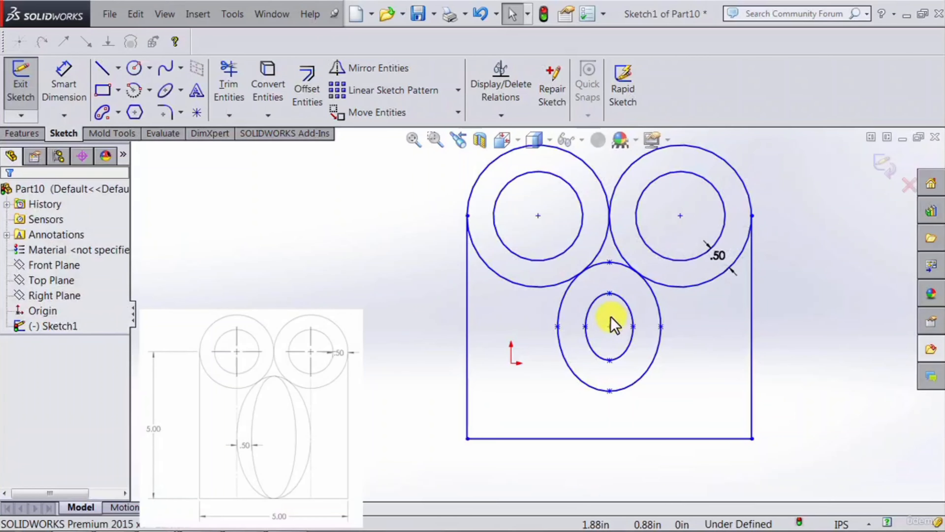
# Step: Add a coincident relation between the top points of the outer and inner ellipses
pyautogui.click(610, 294)
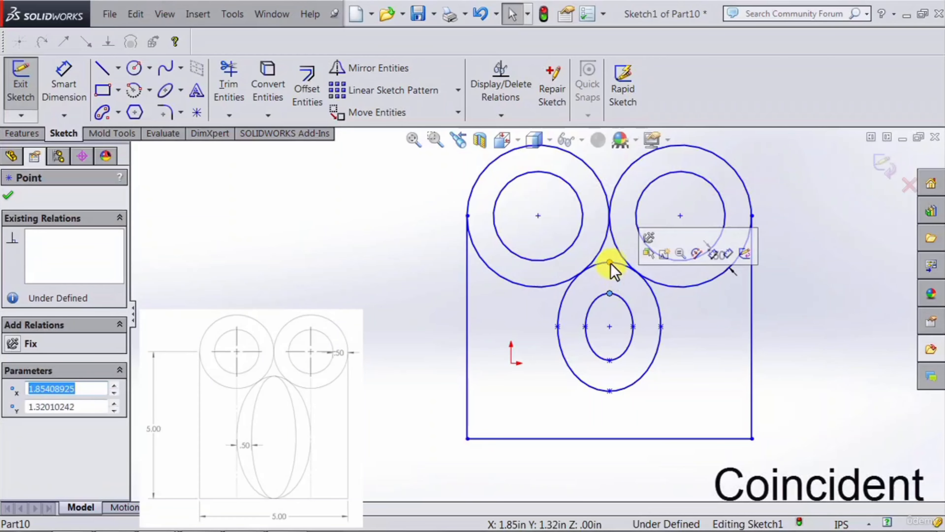
pyautogui.click(610, 262)
pyautogui.click(609, 286)
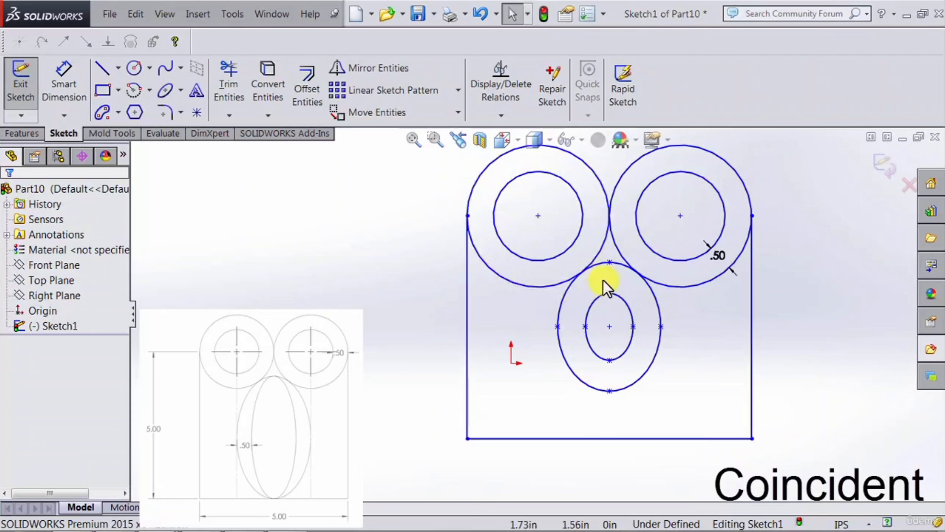
pyautogui.click(608, 262)
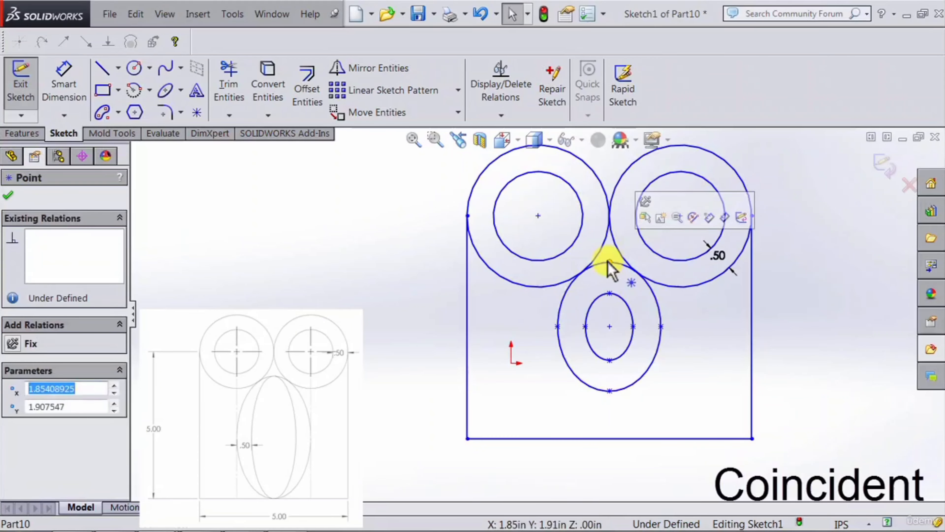
pyautogui.keyDown('ctrl'); pyautogui.click(609, 292); pyautogui.keyUp('ctrl')
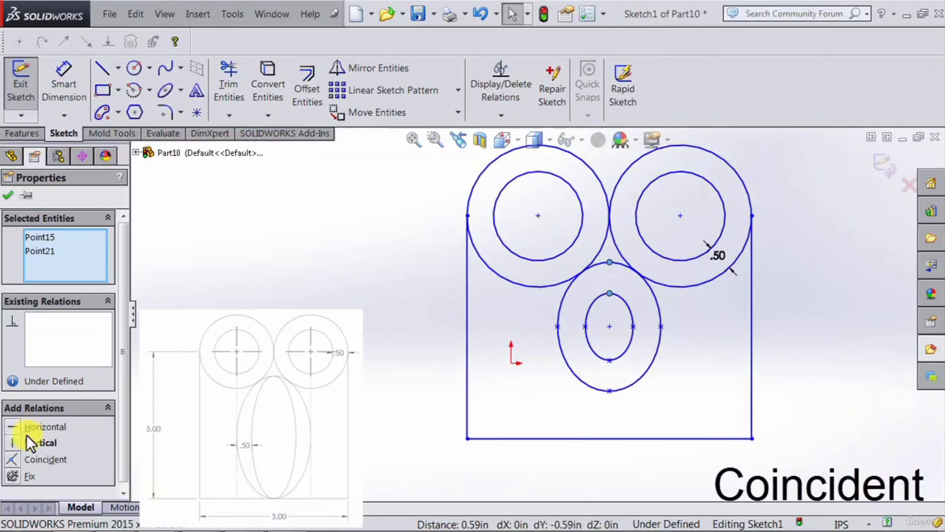
pyautogui.click(15, 462)
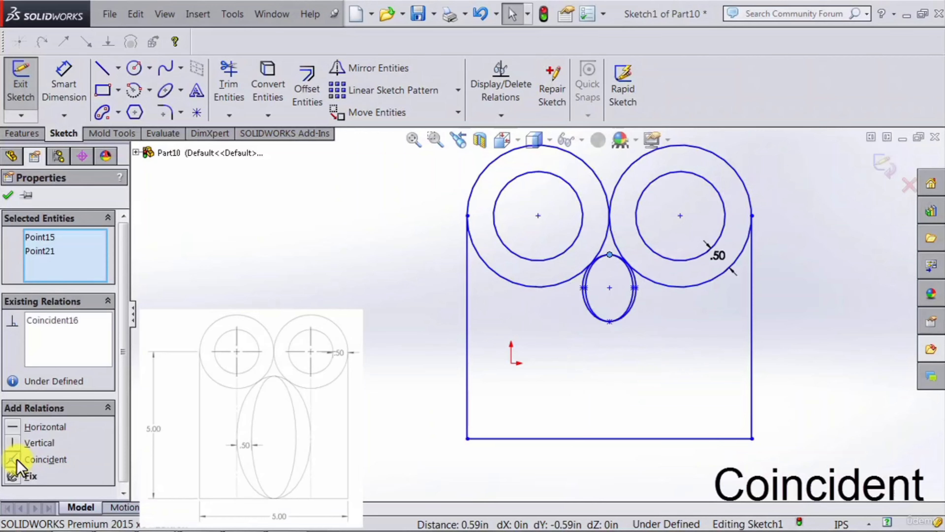
pyautogui.click(290, 376)
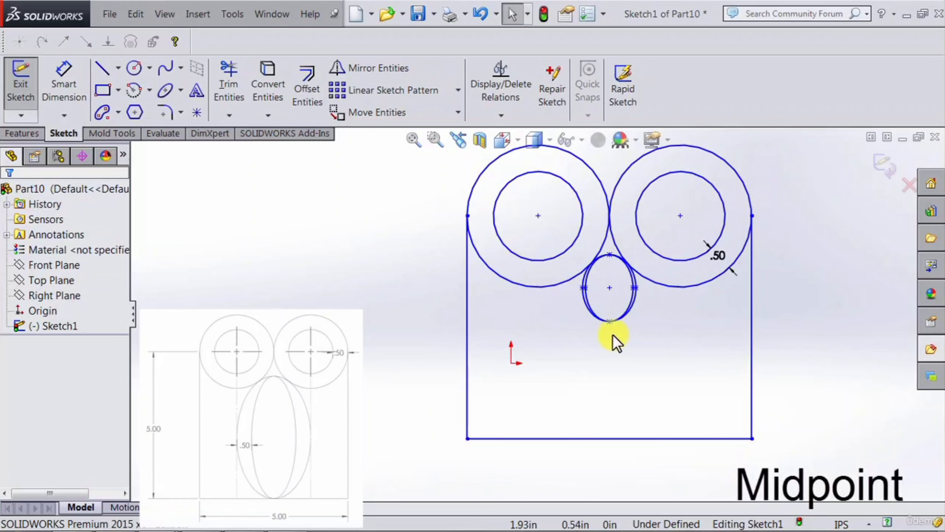
# Step: Add a midpoint relation between the outer ellipse's bottom point and the bottom horizontal line
pyautogui.click(610, 322)
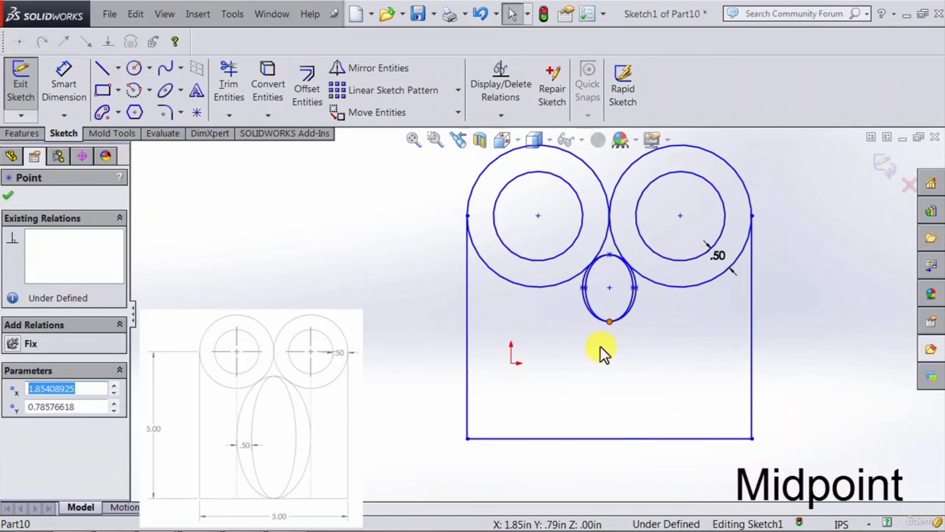
pyautogui.click(612, 331)
pyautogui.click(609, 322)
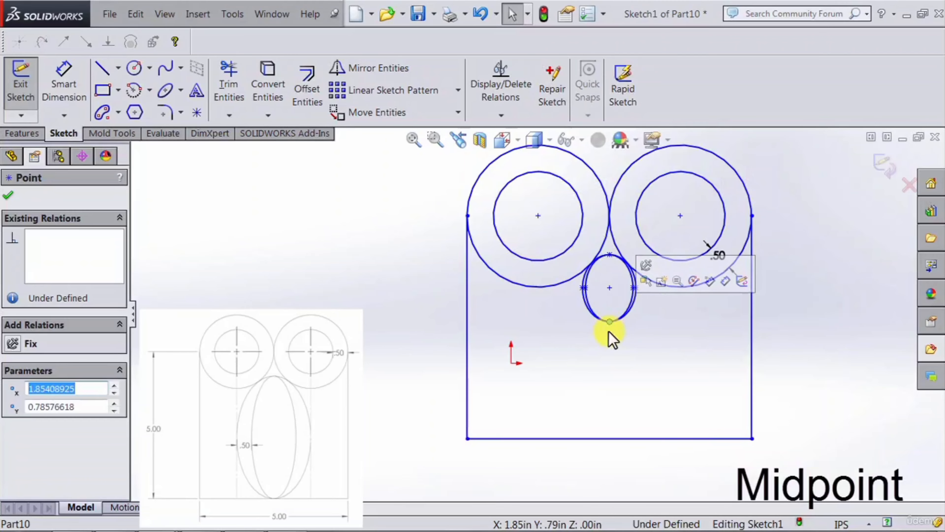
pyautogui.keyDown('ctrl'); pyautogui.click(618, 440); pyautogui.keyUp('ctrl')
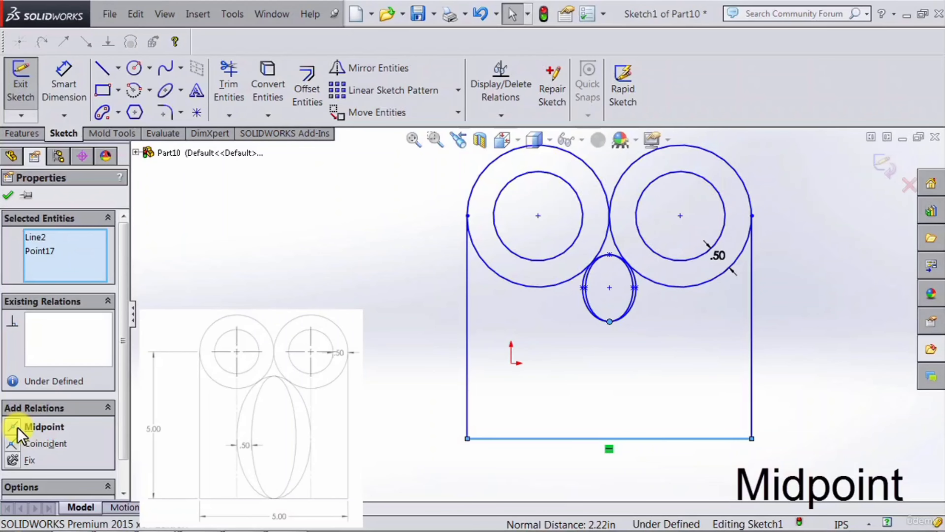
pyautogui.click(17, 428)
pyautogui.click(424, 385)
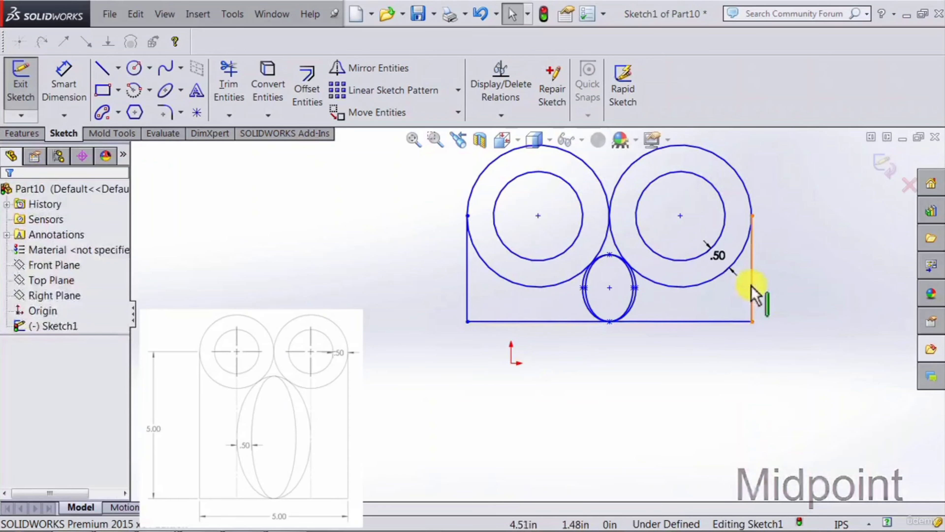
# Step: Add an equal relation between the bottom horizontal line and the right vertical line
pyautogui.click(752, 294)
pyautogui.click(705, 321)
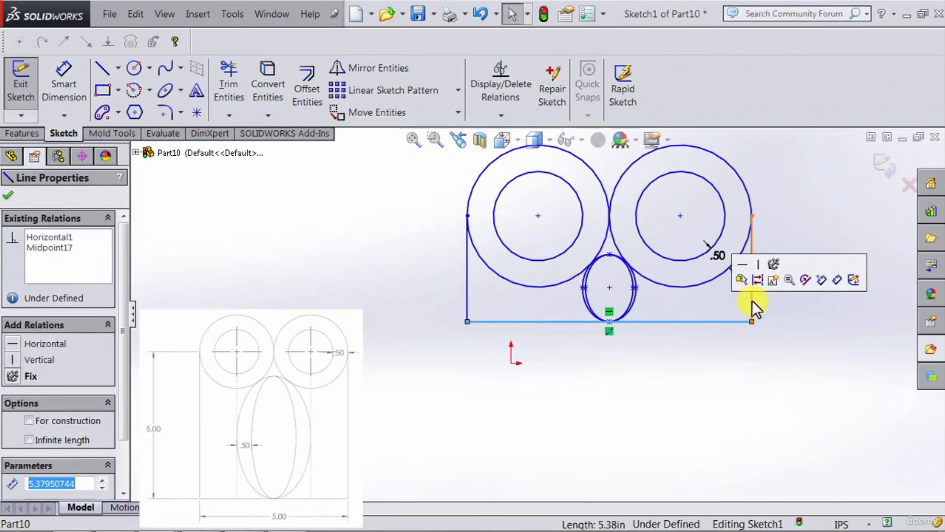
pyautogui.click(752, 301)
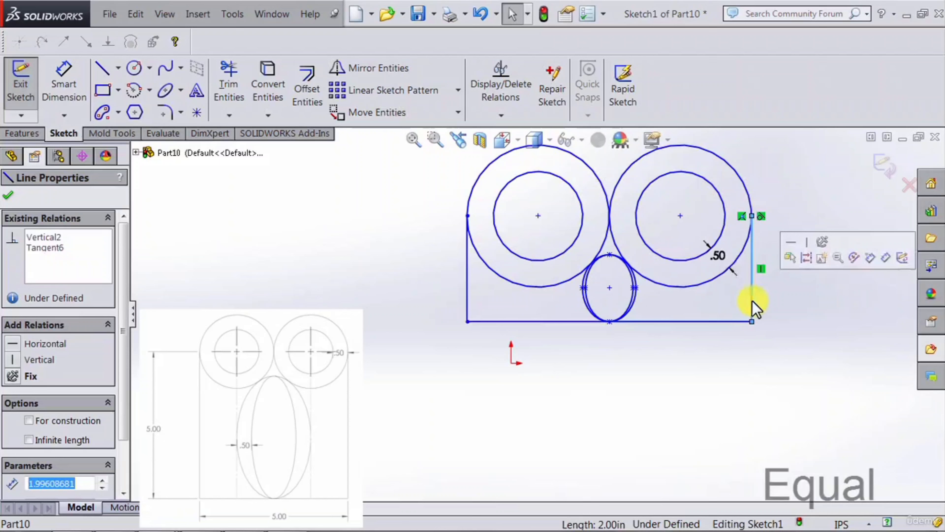
pyautogui.click(711, 319)
pyautogui.keyDown('ctrl'); pyautogui.click(711, 319); pyautogui.keyUp('ctrl')
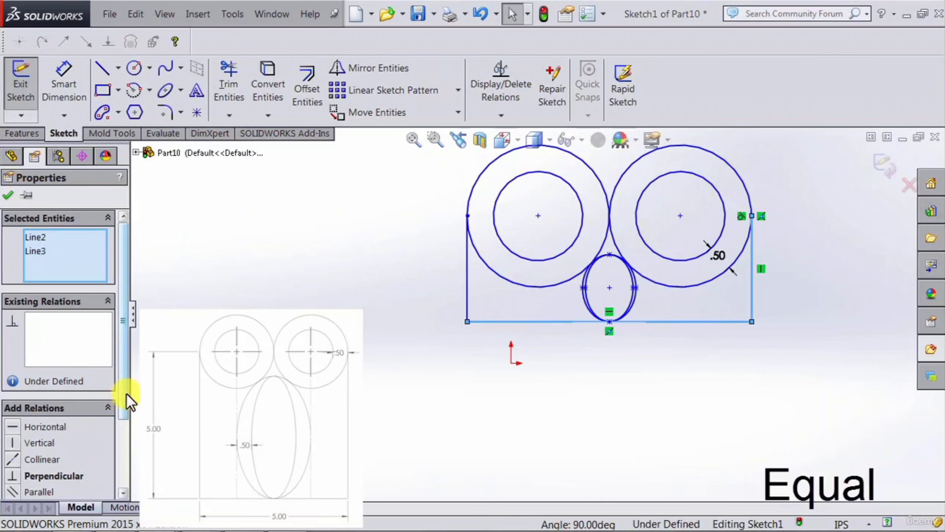
pyautogui.moveTo(126, 393); pyautogui.dragTo(122, 432)
pyautogui.click(16, 448)
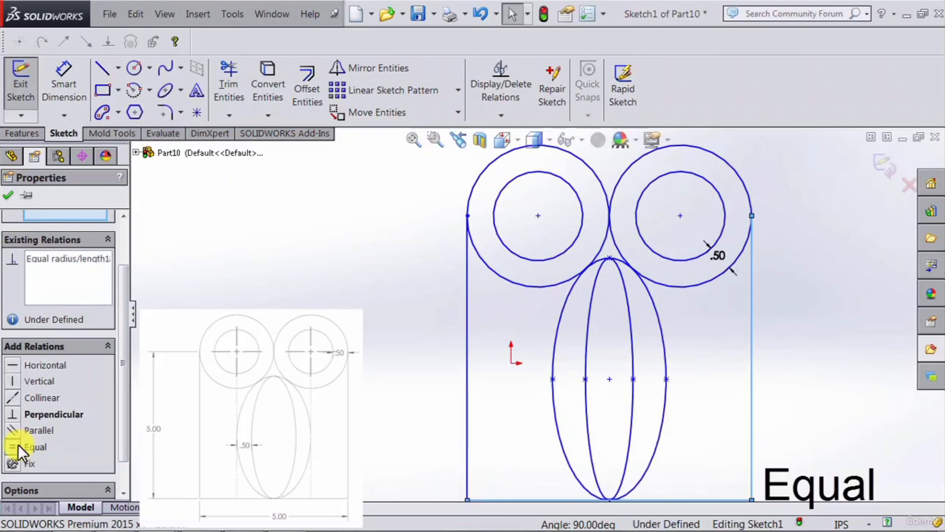
pyautogui.press('Escape')
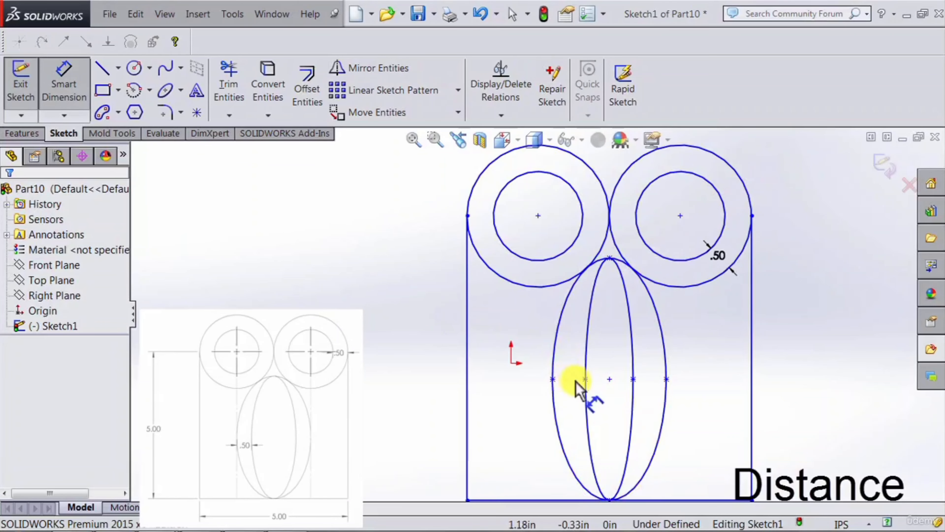
# Step: Dimension the horizontal distance between the left axis points of the inner and outer ellipses as 0.5 in
pyautogui.click(585, 380)
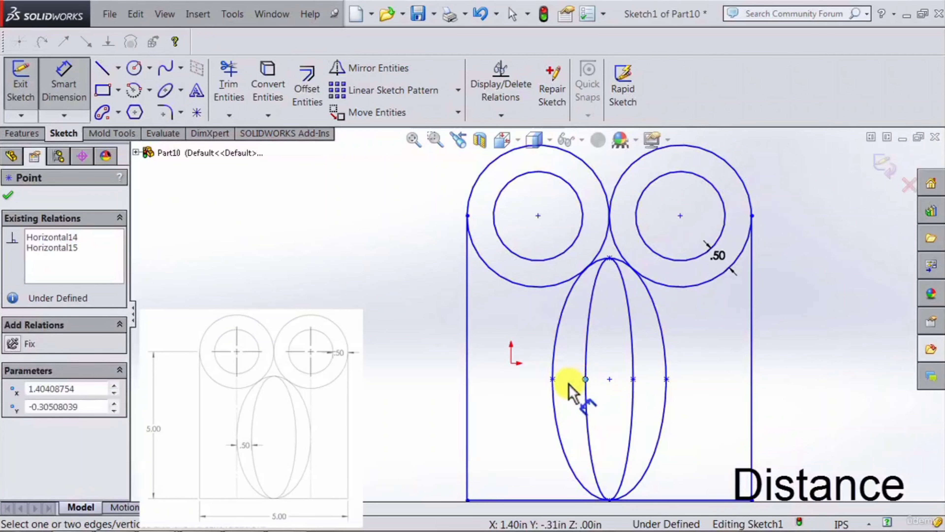
pyautogui.click(553, 379)
pyautogui.click(570, 408)
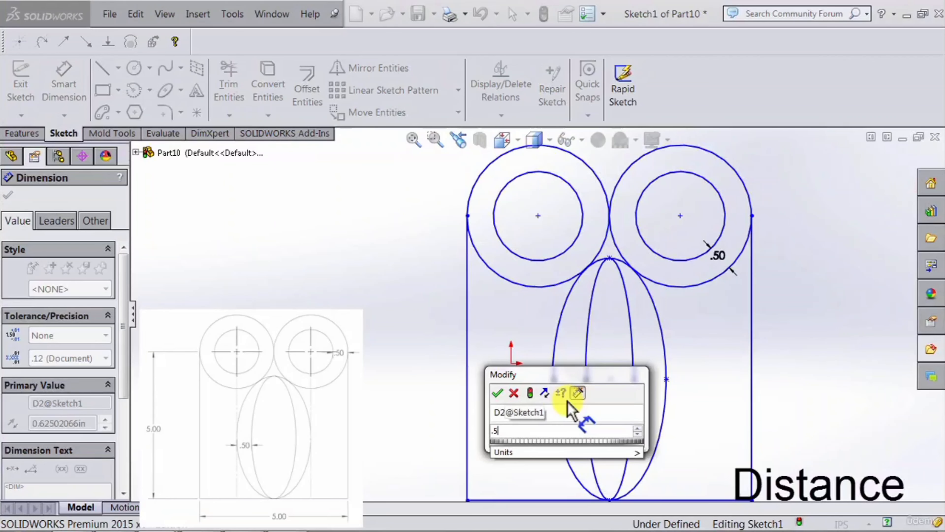
pyautogui.press('Return')
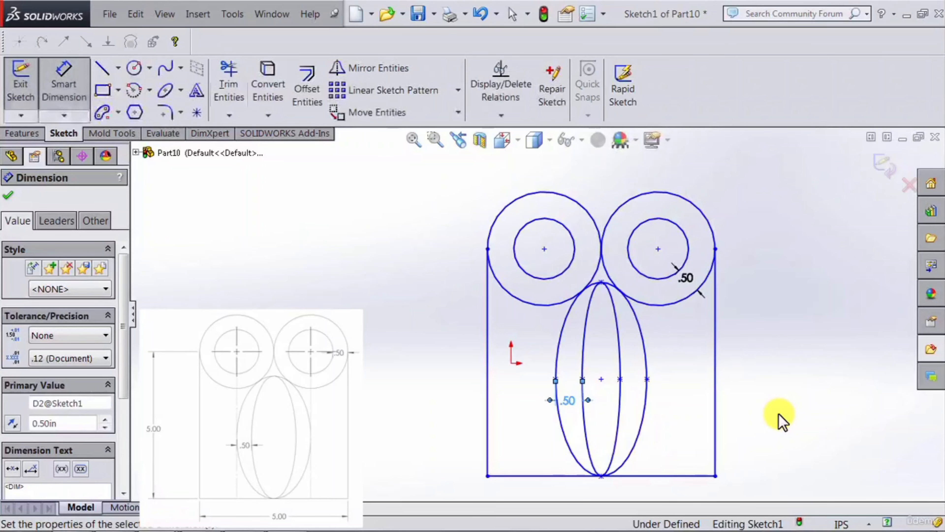
pyautogui.click(76, 92)
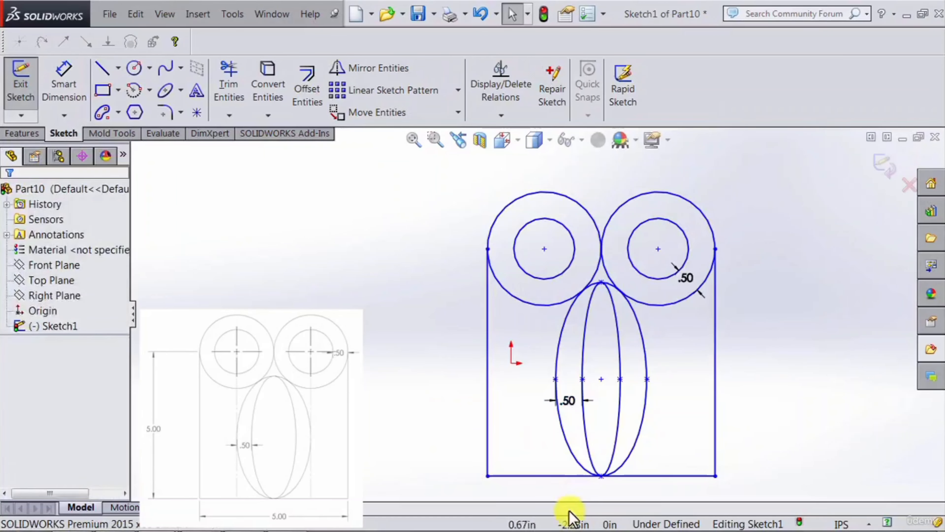
# Step: Move the bottom horizontal line freely upward to test how the under-defined profile behaves
pyautogui.click(570, 476)
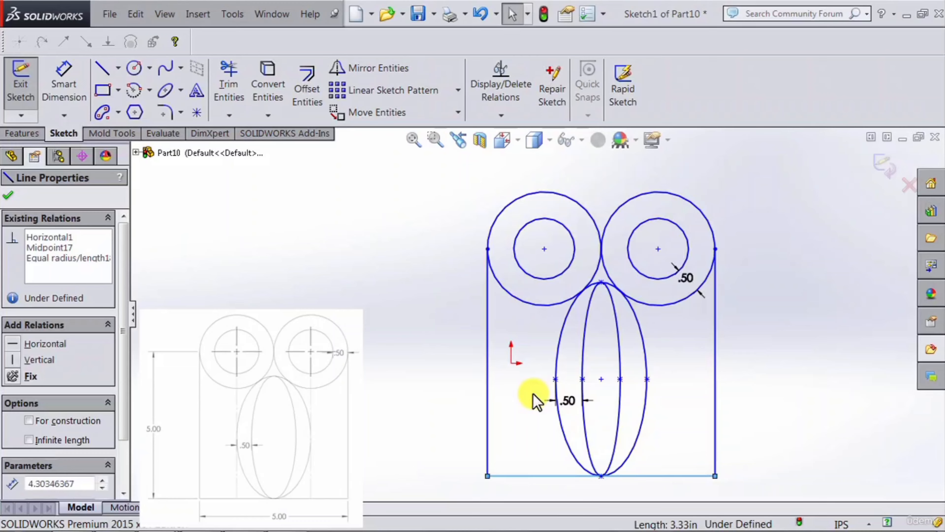
pyautogui.click(545, 489)
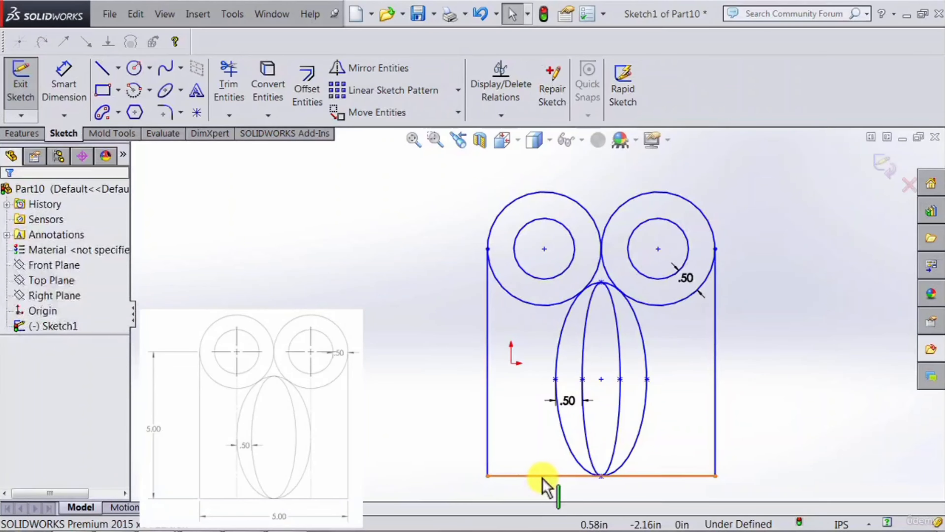
pyautogui.click(542, 477)
pyautogui.moveTo(542, 477)
pyautogui.mouseDown()
pyautogui.moveTo(554, 363)
pyautogui.moveTo(554, 432)
pyautogui.moveTo(566, 363)
pyautogui.moveTo(544, 441)
pyautogui.mouseUp()
pyautogui.click(437, 401)
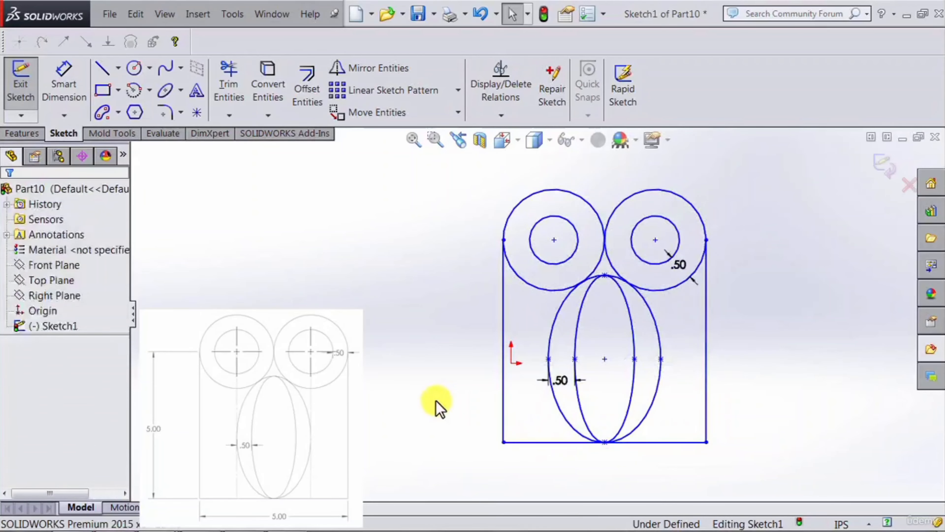
# Step: Add a coincident relation between the profile's lower-left corner point and the sketch origin
pyautogui.click(503, 442)
pyautogui.click(449, 428)
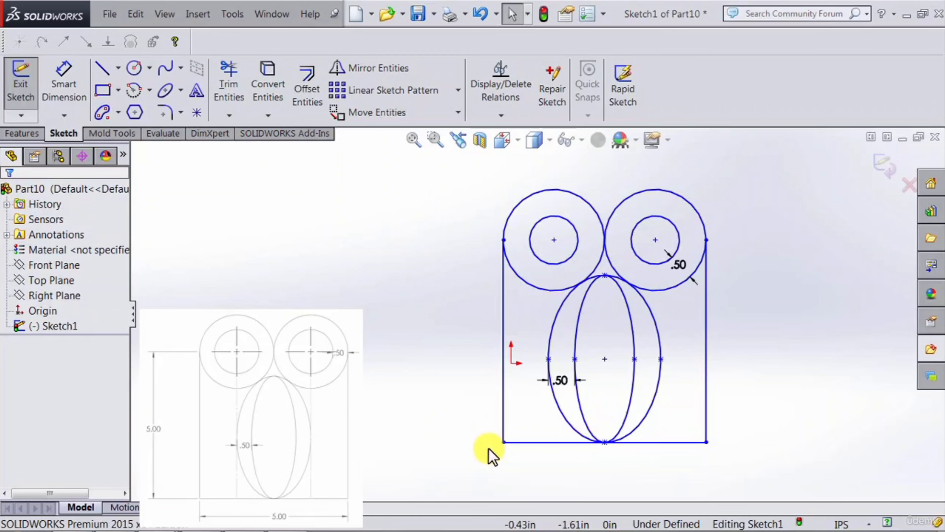
pyautogui.click(503, 442)
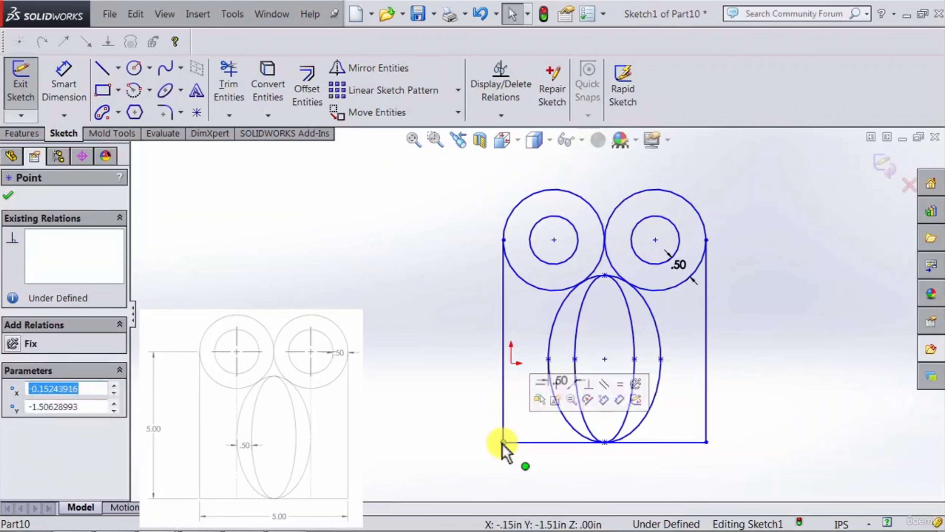
pyautogui.keyDown('ctrl'); pyautogui.click(512, 363); pyautogui.keyUp('ctrl')
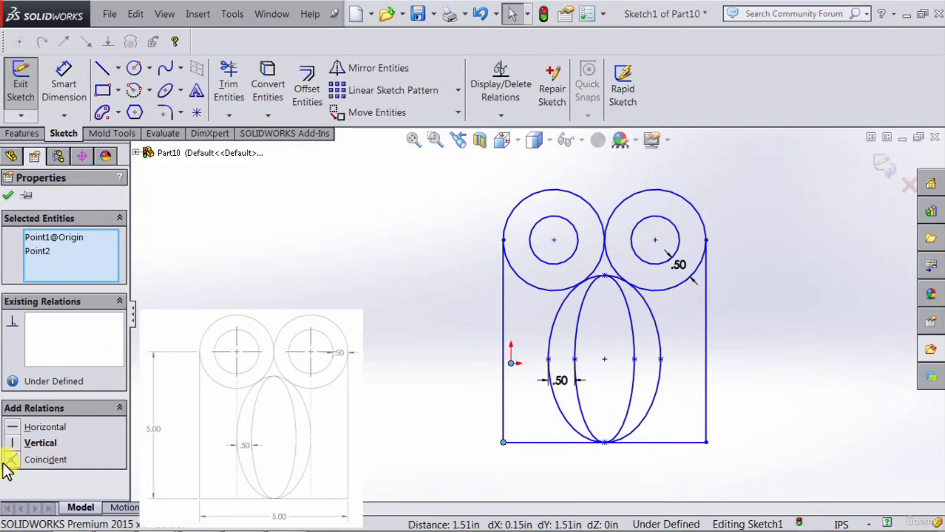
pyautogui.click(12, 459)
pyautogui.click(562, 399)
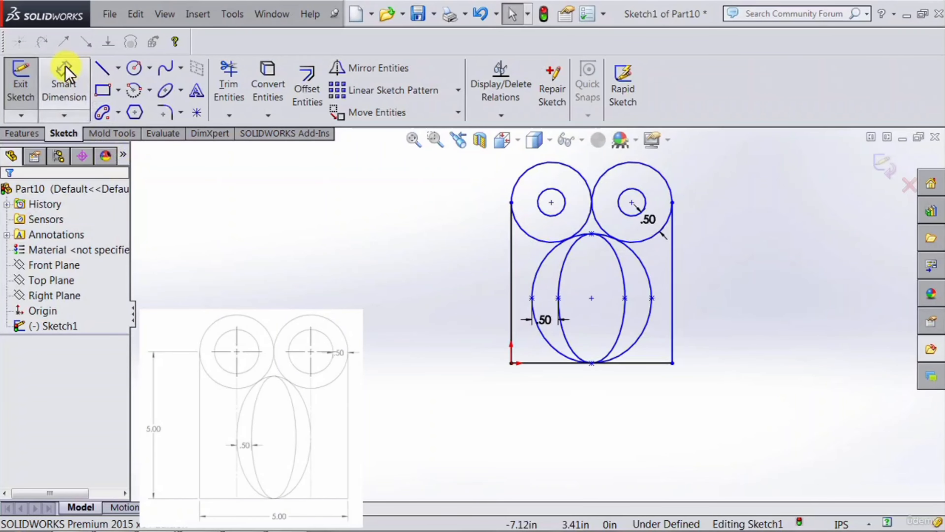
# Step: Dimension the left vertical line's length as 5 in
pyautogui.click(63, 80)
pyautogui.click(511, 316)
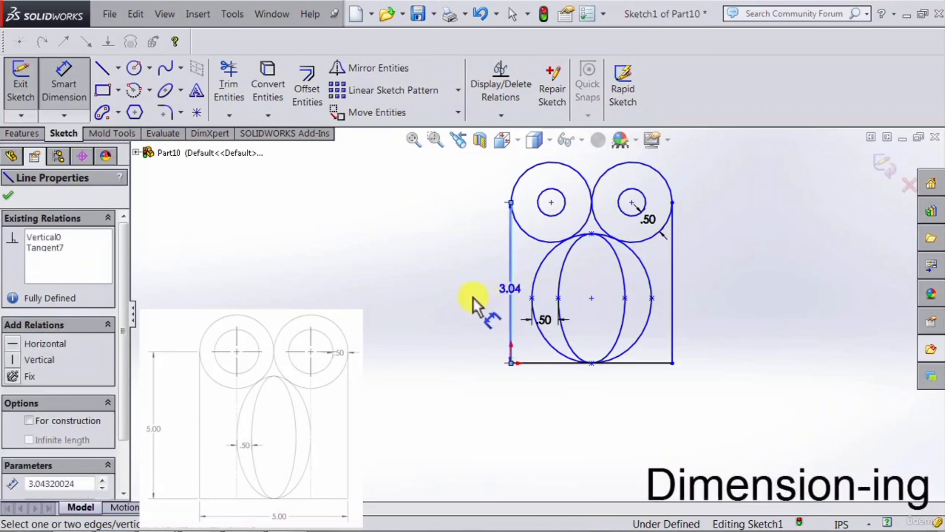
pyautogui.click(469, 306)
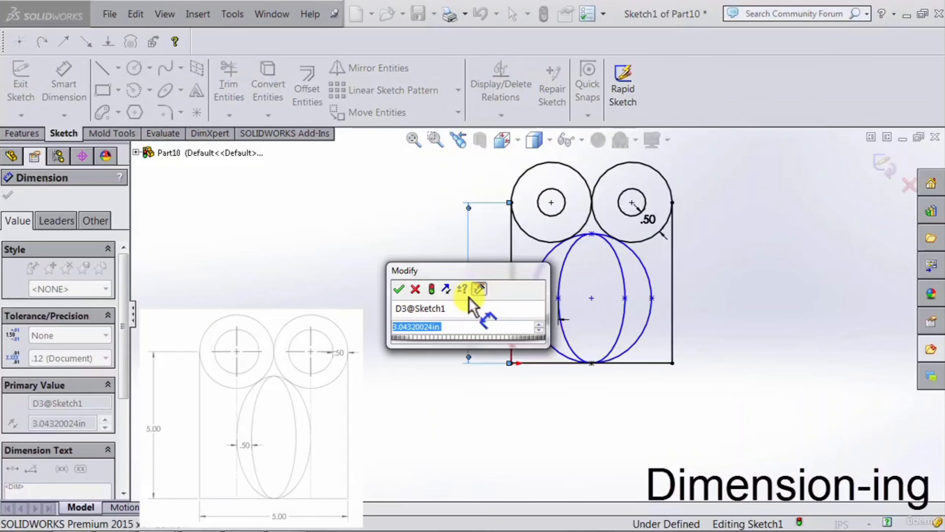
pyautogui.write('5')
pyautogui.click(401, 288)
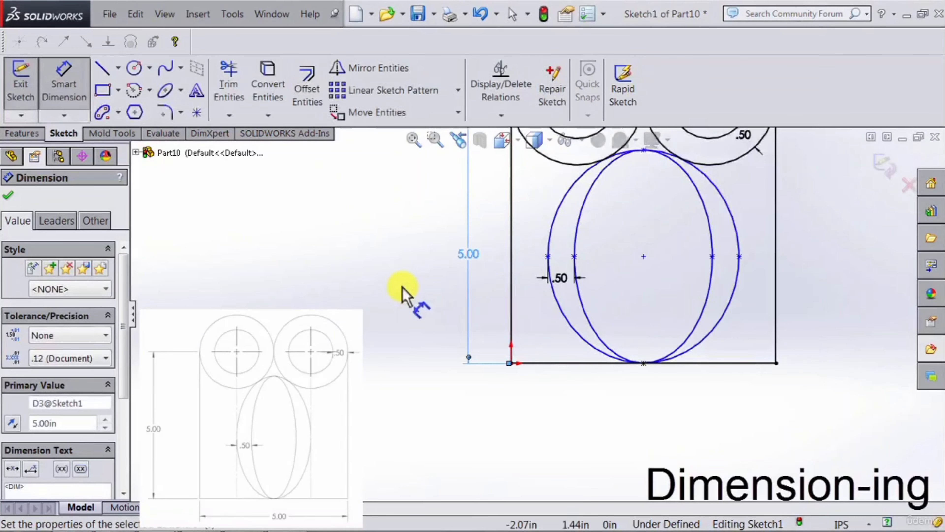
pyautogui.scroll(1, 669, 238)
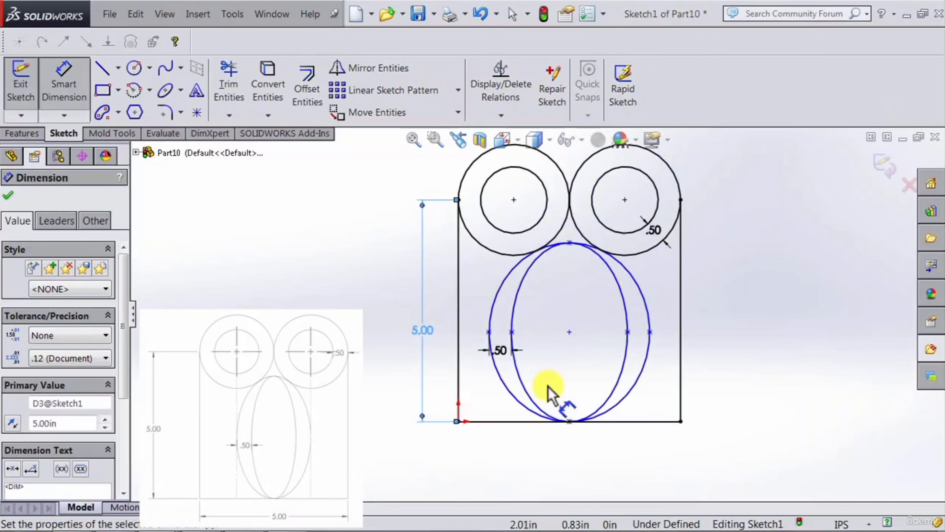
pyautogui.click(84, 96)
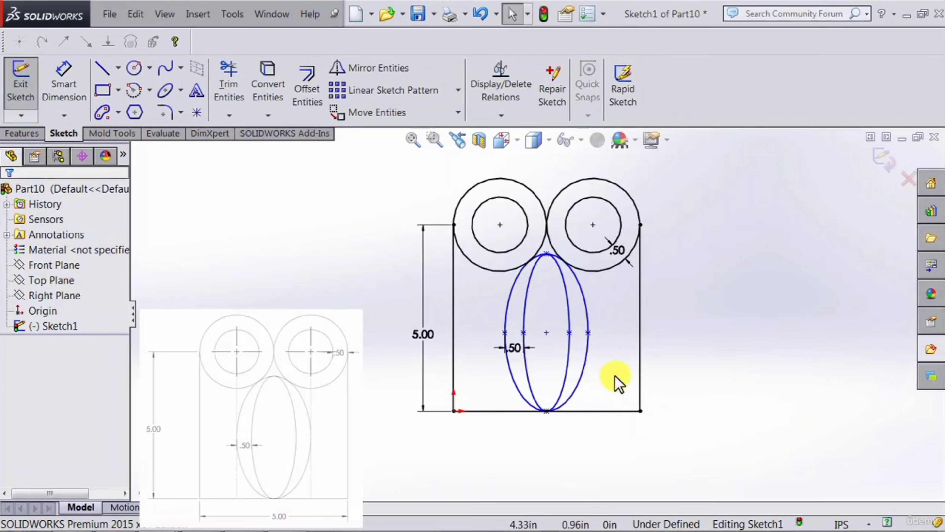
# Step: Shift the inner ellipse's right axis point slightly to test the ellipses' remaining freedom
pyautogui.click(570, 332)
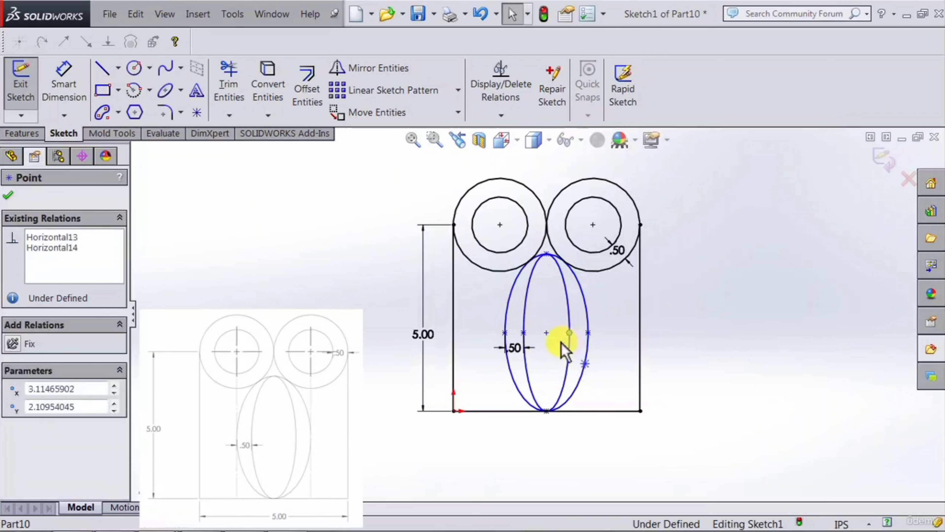
pyautogui.moveTo(569, 332)
pyautogui.mouseDown()
pyautogui.moveTo(597, 337)
pyautogui.moveTo(572, 341)
pyautogui.moveTo(566, 333)
pyautogui.moveTo(571, 339)
pyautogui.mouseUp()
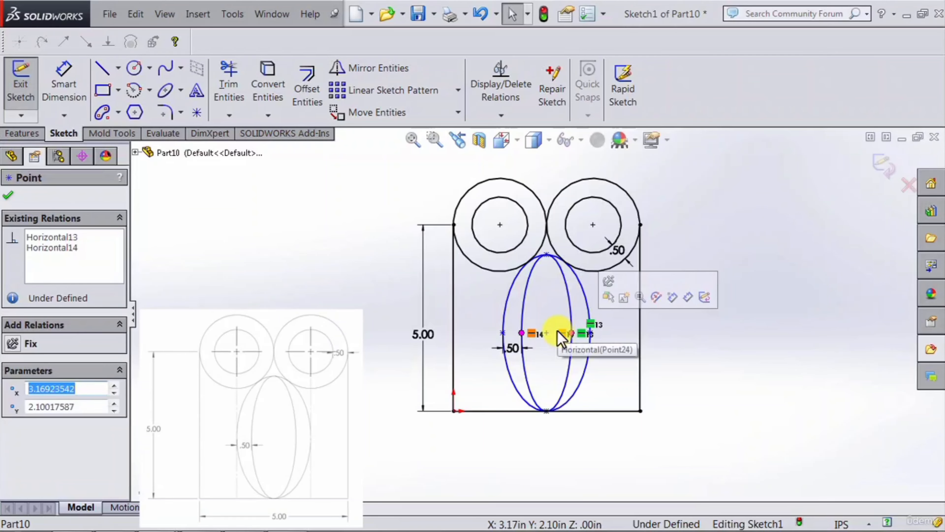
pyautogui.click(247, 302)
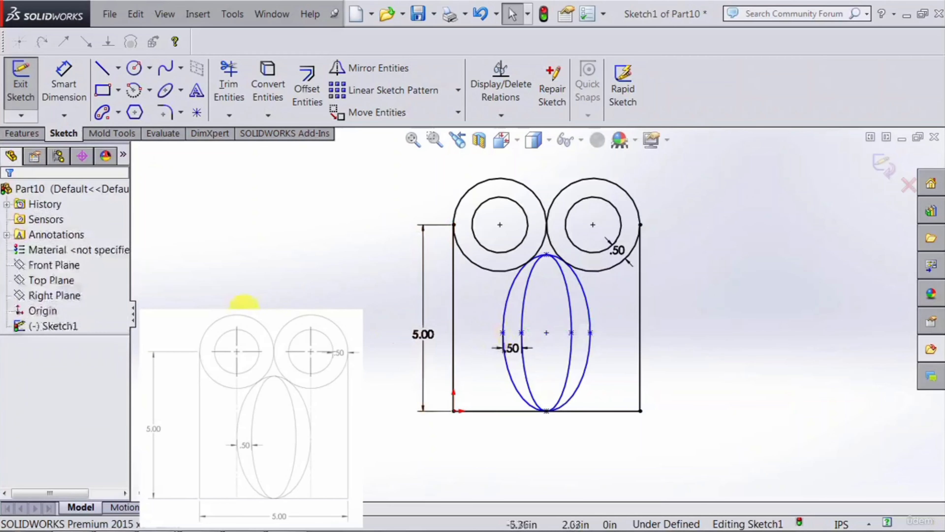
# Step: Add a vertical relation between the outer ellipse's left axis point and the center of the left circles
pyautogui.click(500, 226)
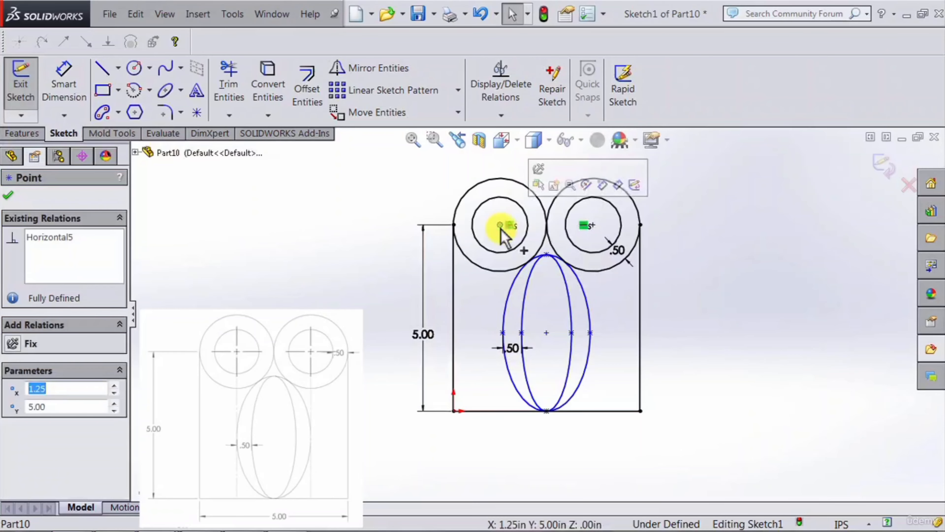
pyautogui.click(502, 333)
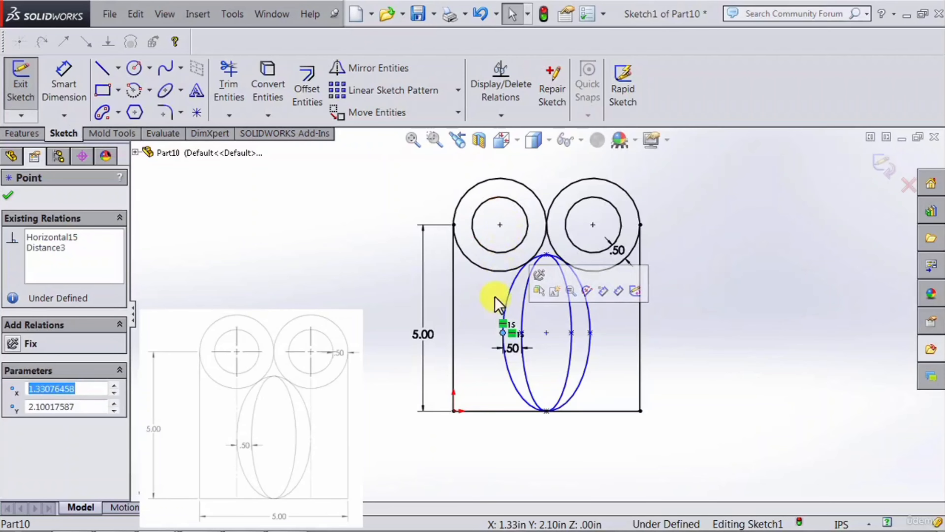
pyautogui.click(488, 303)
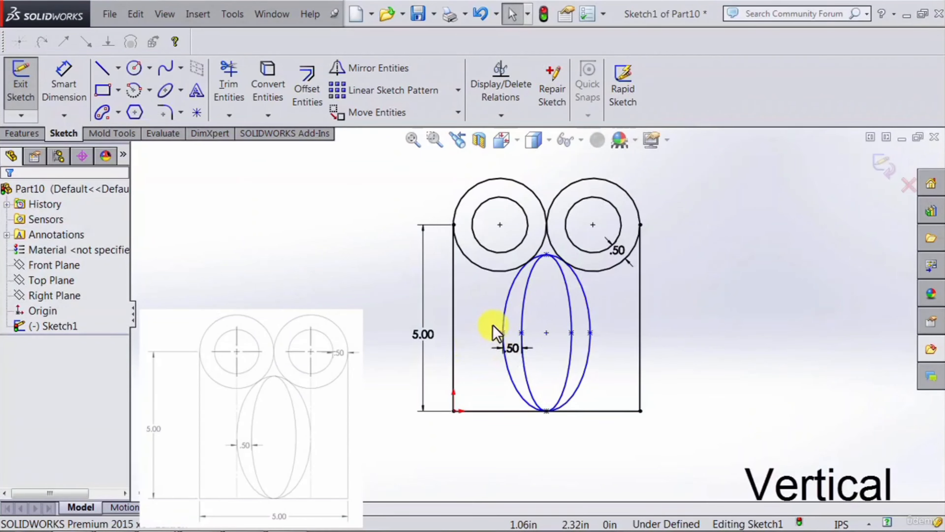
pyautogui.click(502, 332)
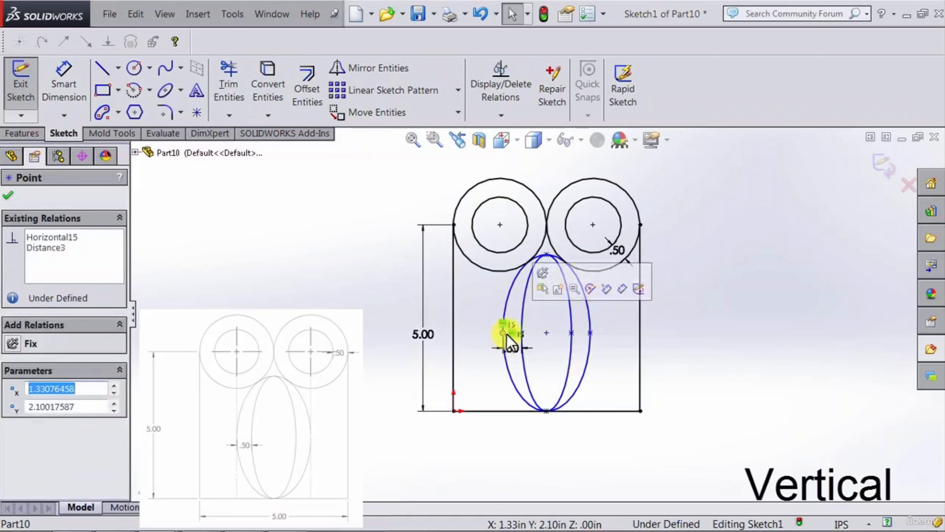
pyautogui.keyDown('ctrl'); pyautogui.click(500, 225); pyautogui.keyUp('ctrl')
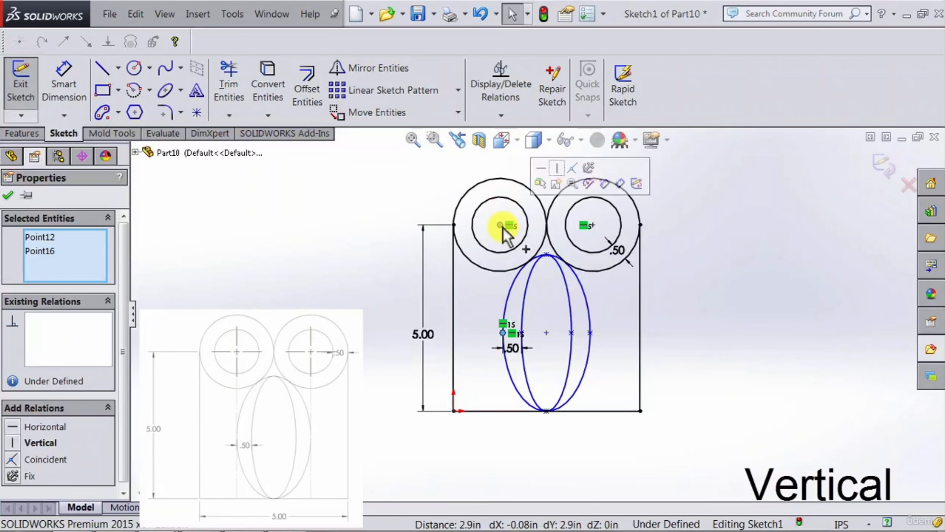
pyautogui.click(13, 443)
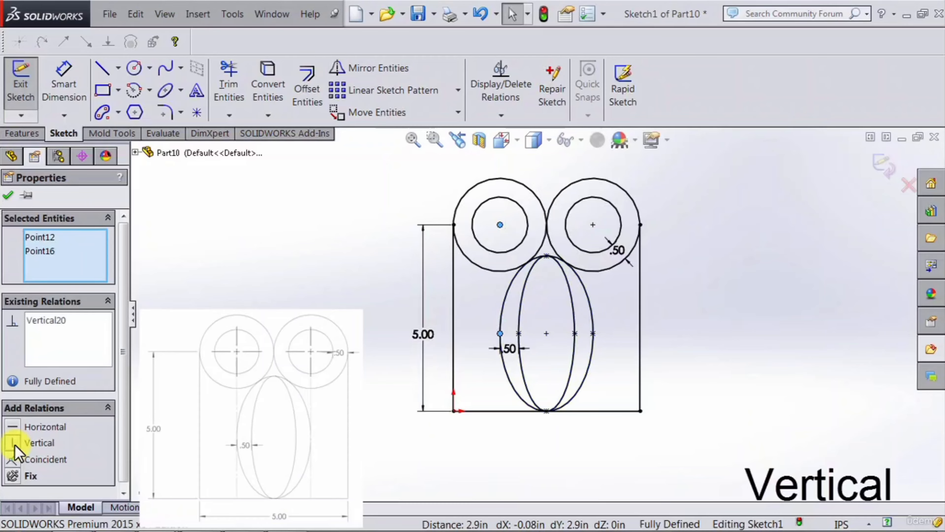
pyautogui.click(253, 447)
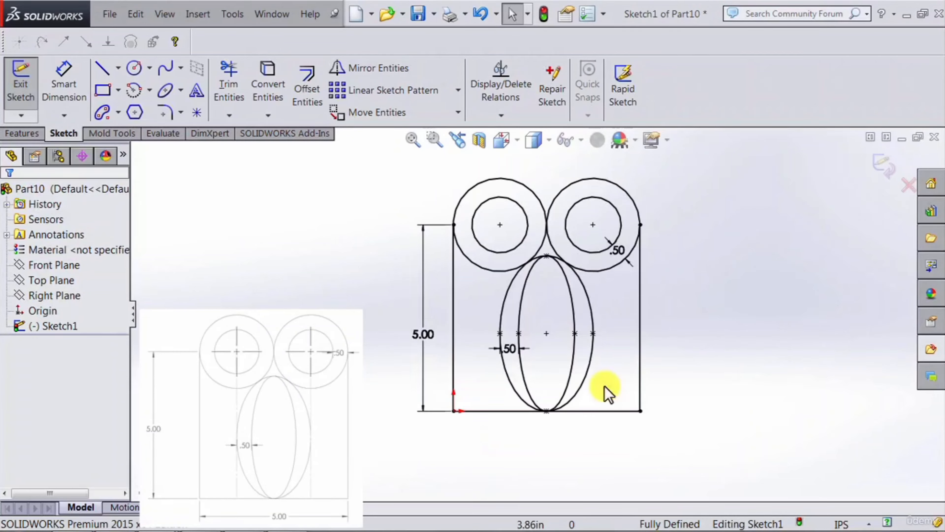
# Step: Change the left vertical line's dimension to 7 in and fit the whole profile in view
pyautogui.doubleClick(423, 330)
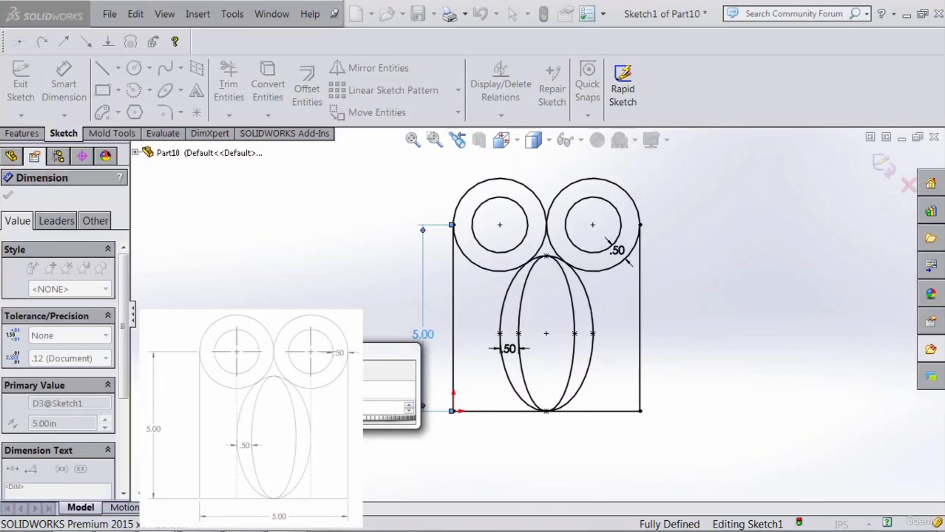
pyautogui.moveTo(335, 351); pyautogui.dragTo(287, 354)
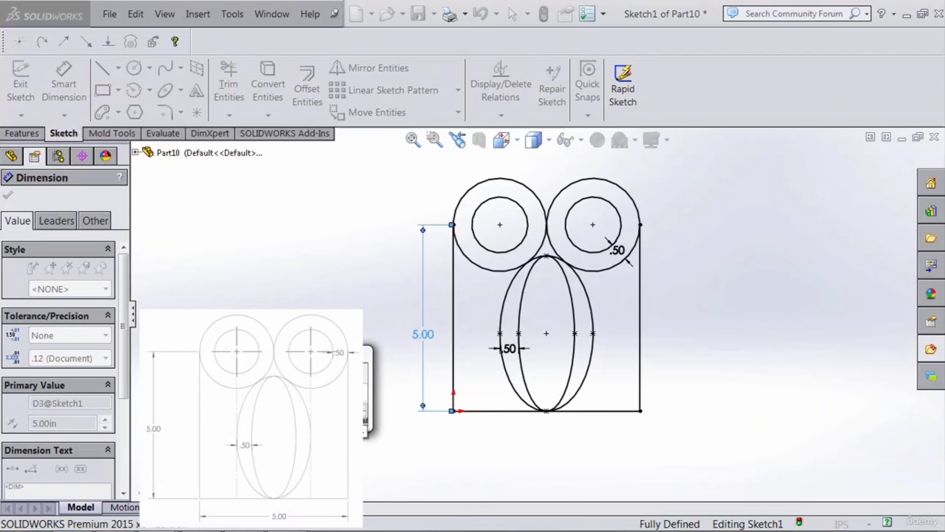
pyautogui.click(215, 410)
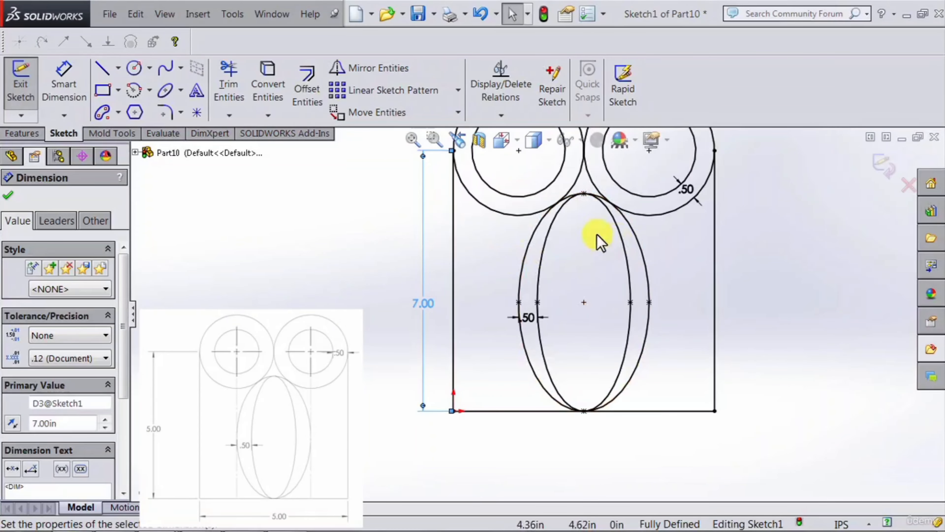
pyautogui.press('f')
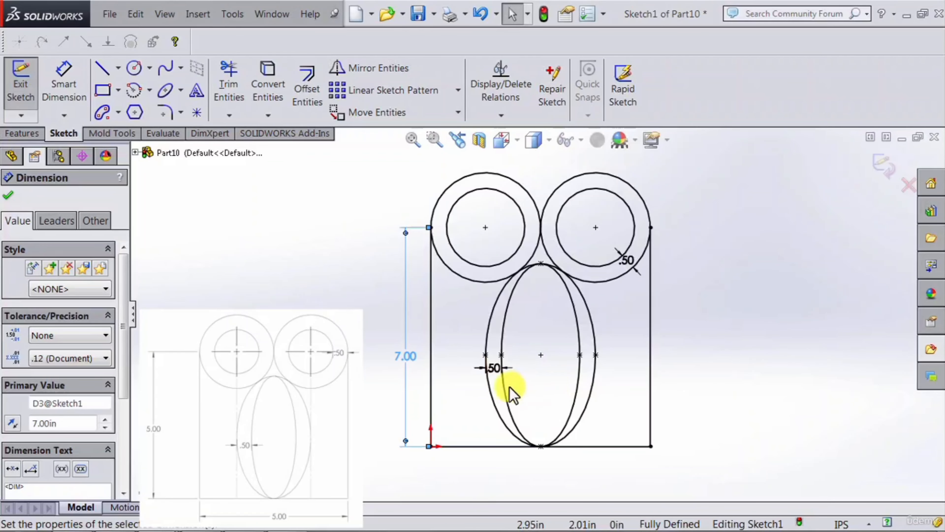
pyautogui.click(476, 400)
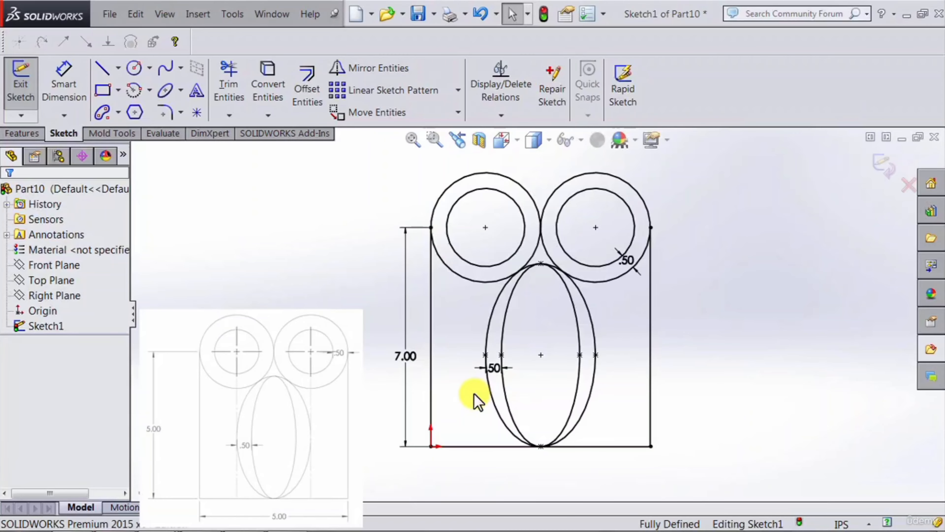